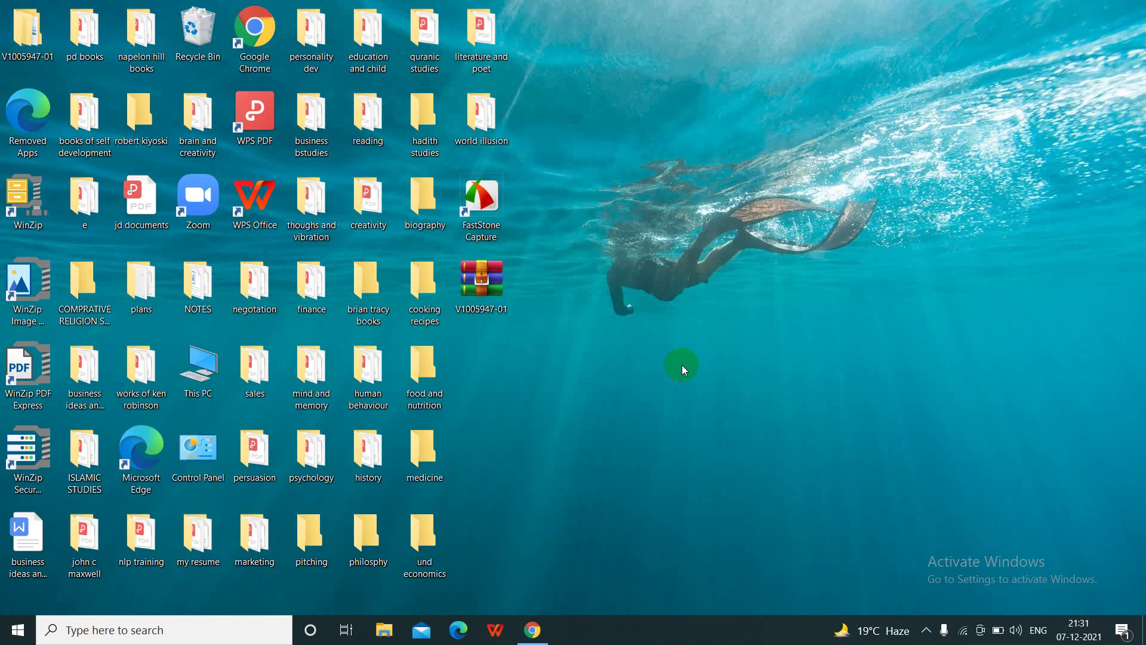
# - Restore Chrome to show the Primavera P6 Professional 20.12 download file list
pyautogui.click(532, 630)
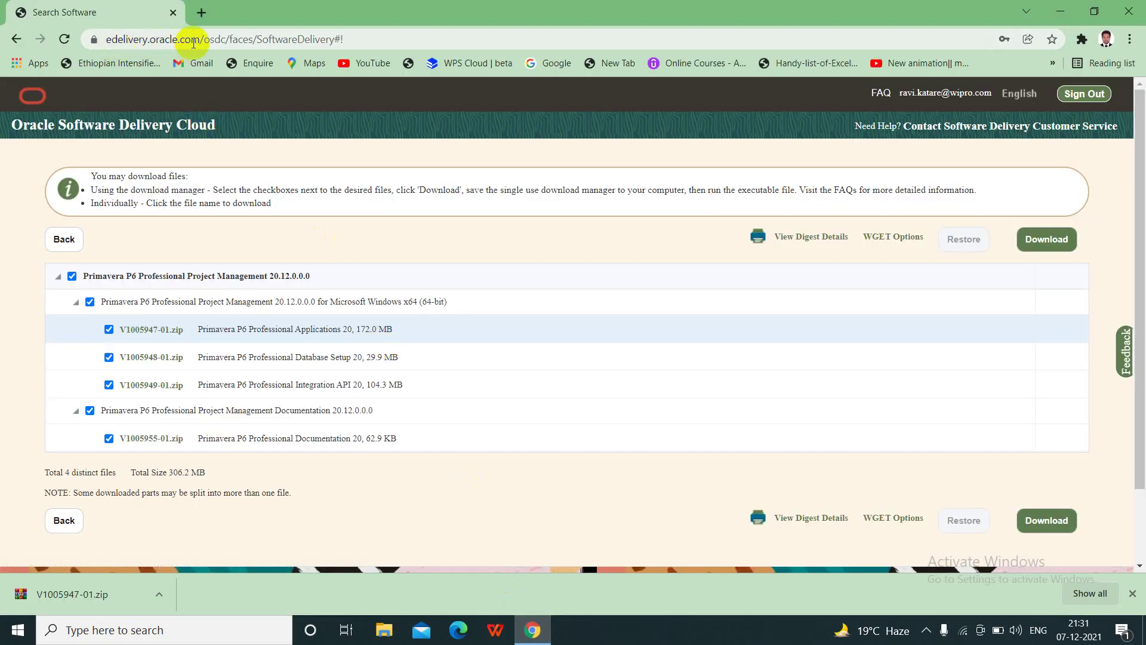
pyautogui.click(226, 115)
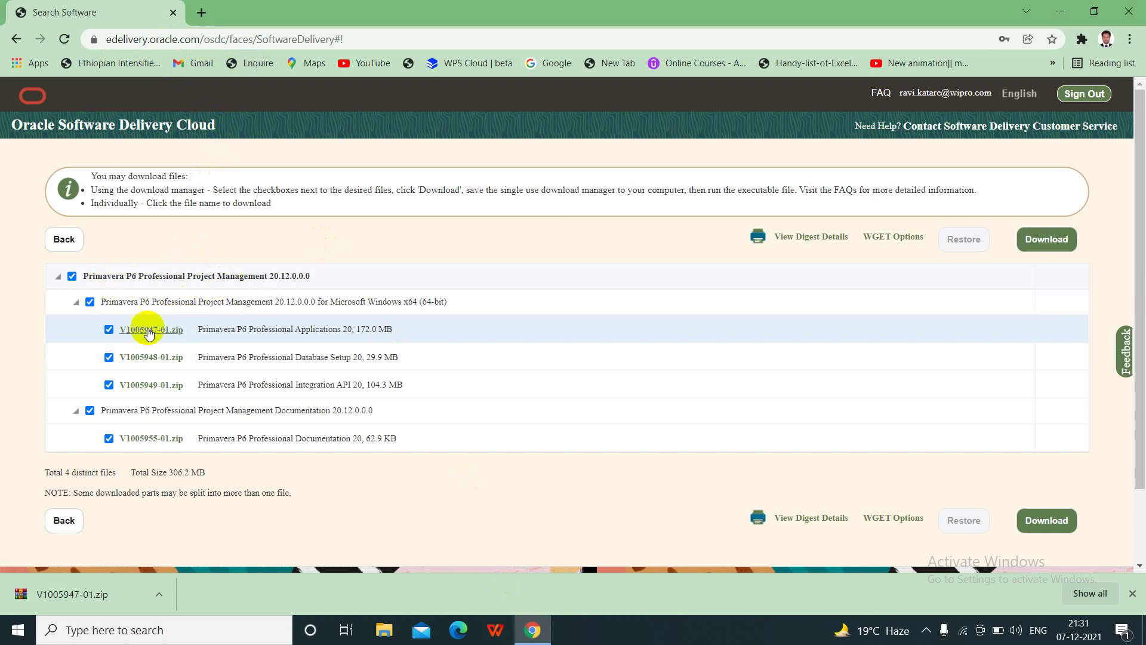
# - In a new tab, search Google for 'edelivery oracle', open Oracle Software Delivery Cloud and sign in
pyautogui.click(201, 12)
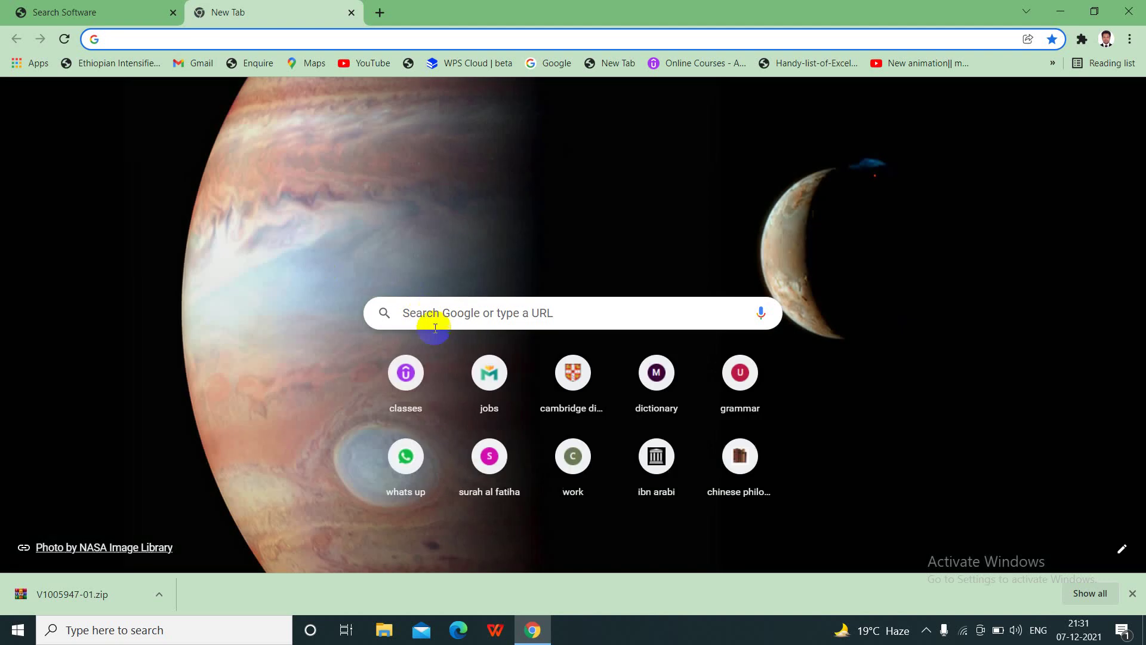
pyautogui.click(436, 328)
pyautogui.write('edelivery')
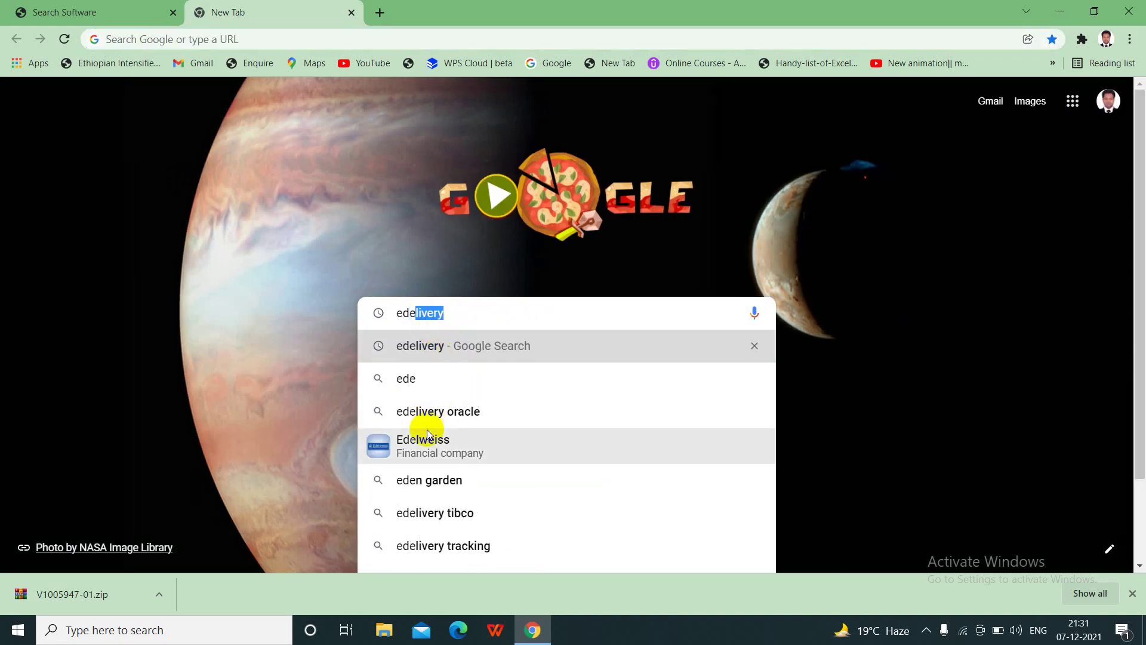
pyautogui.click(436, 419)
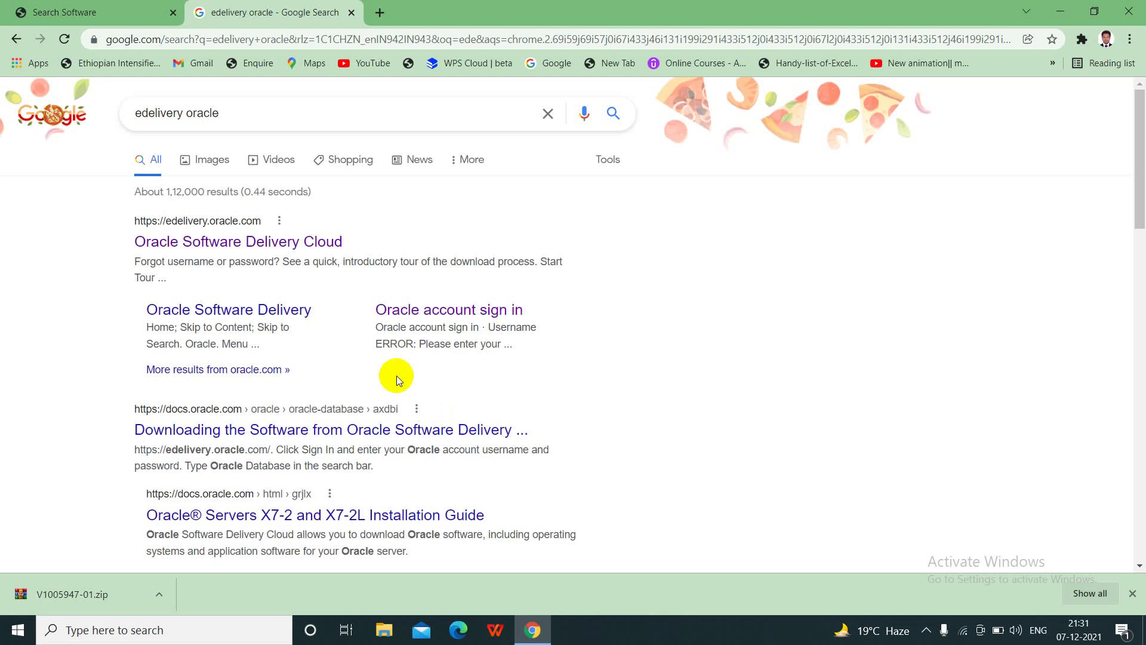
pyautogui.click(220, 242)
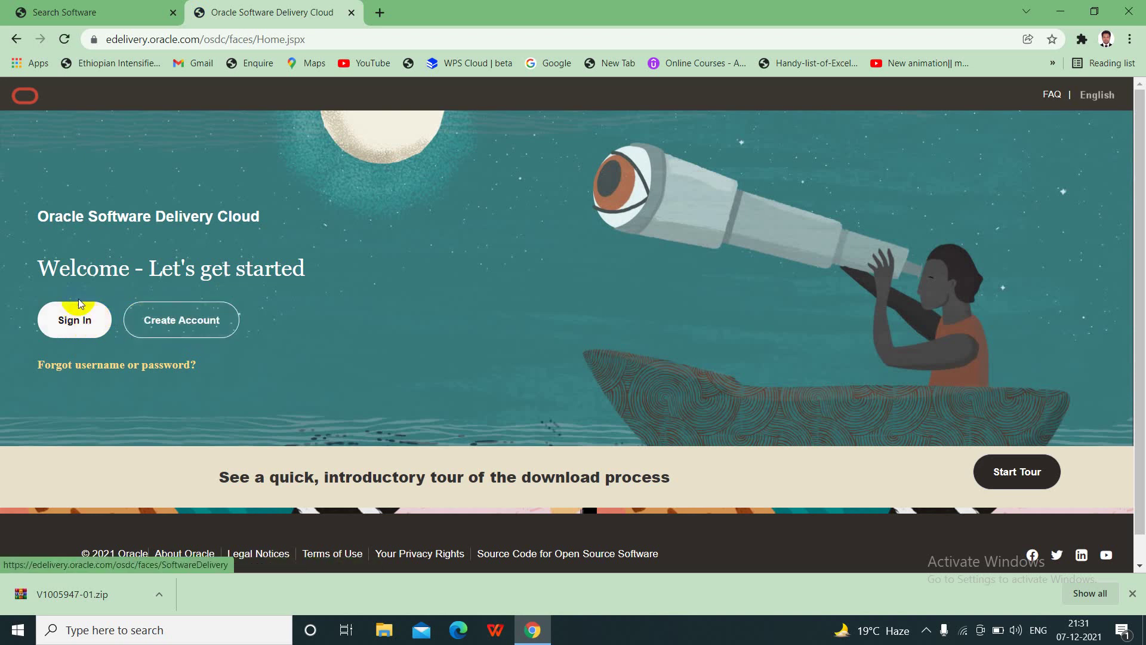
pyautogui.click(77, 322)
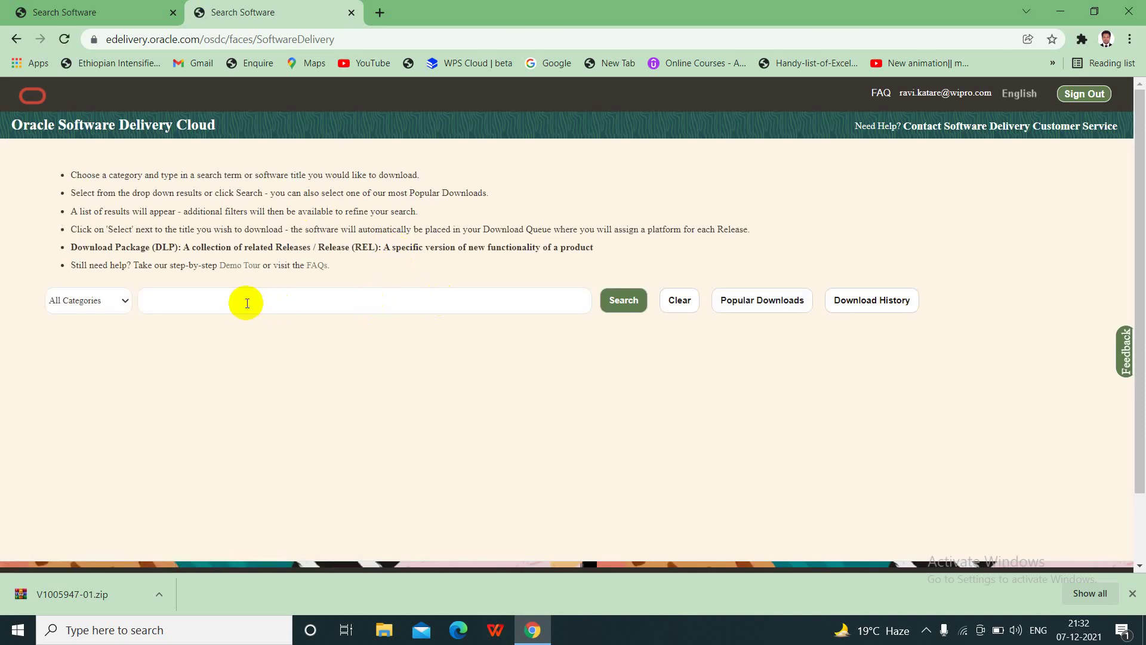
# - Search for 'Primavera P6 Professional Project Management' and scan the results list
pyautogui.write('av')
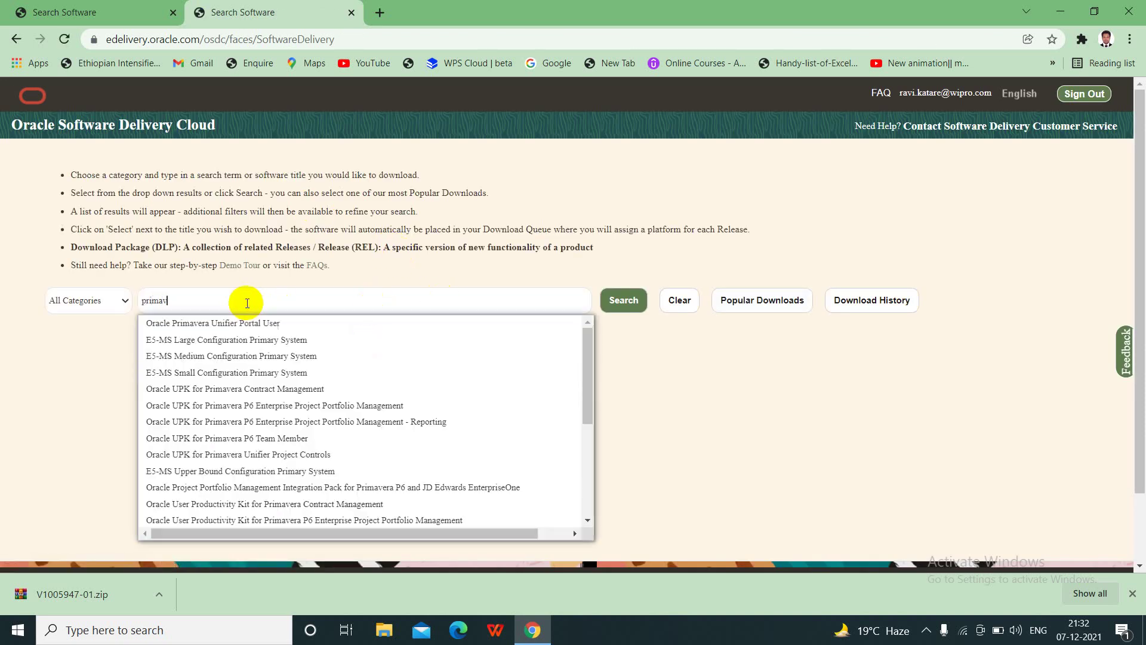
pyautogui.write('era p')
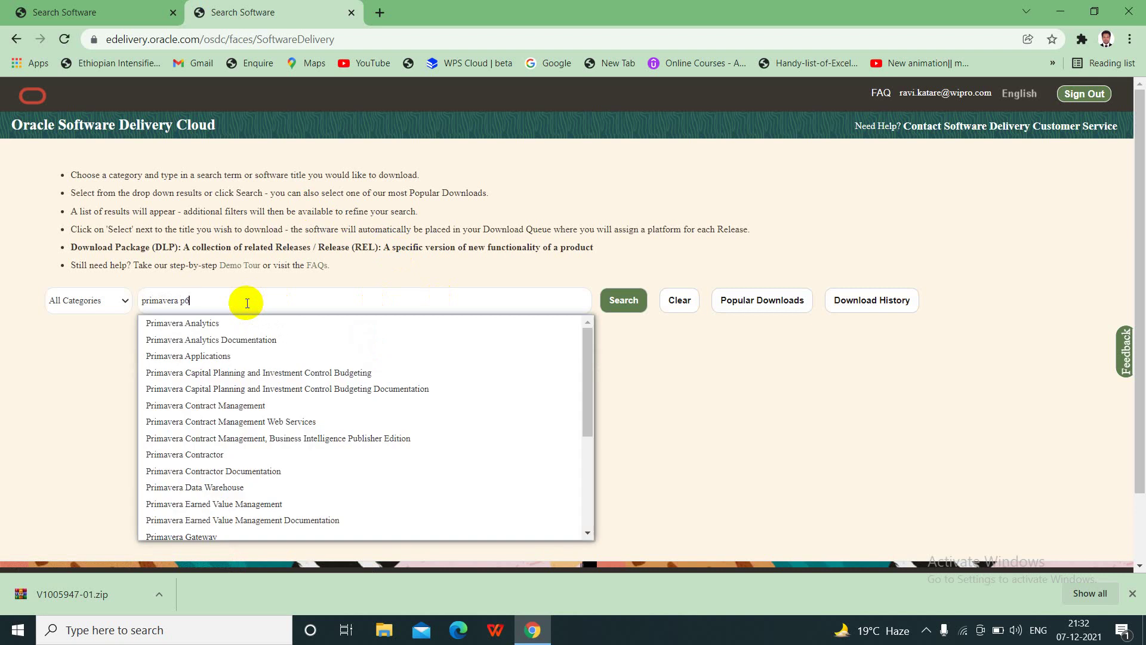
pyautogui.write('6 profess')
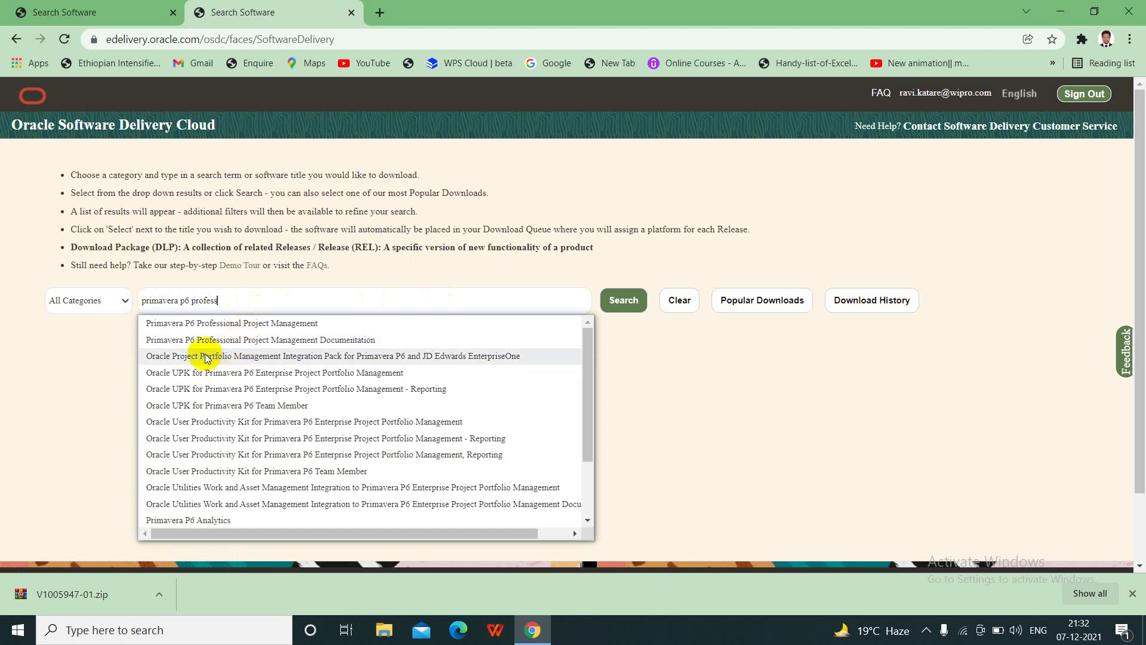
pyautogui.click(221, 323)
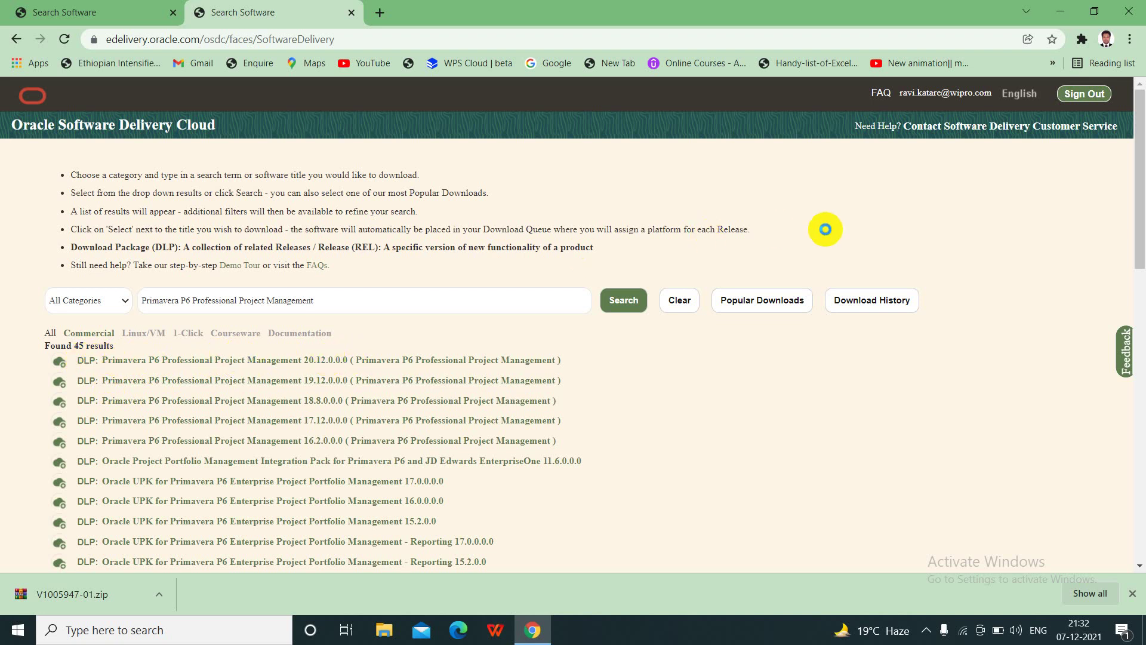
pyautogui.scroll(-5, 993, 196)
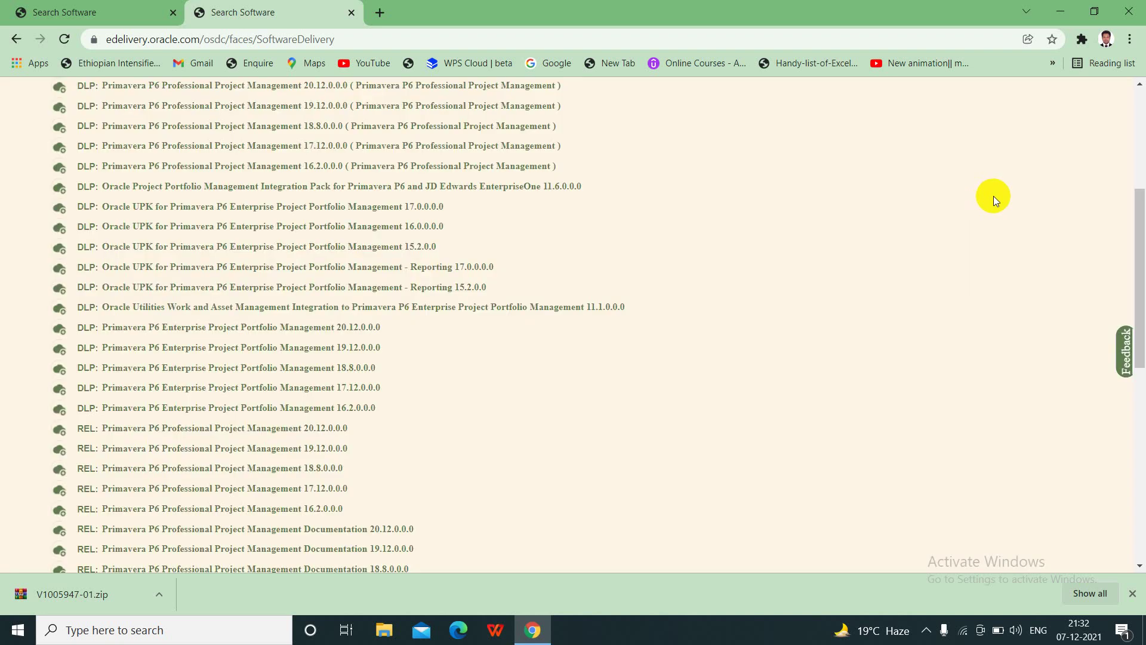
pyautogui.scroll(5, 851, 301)
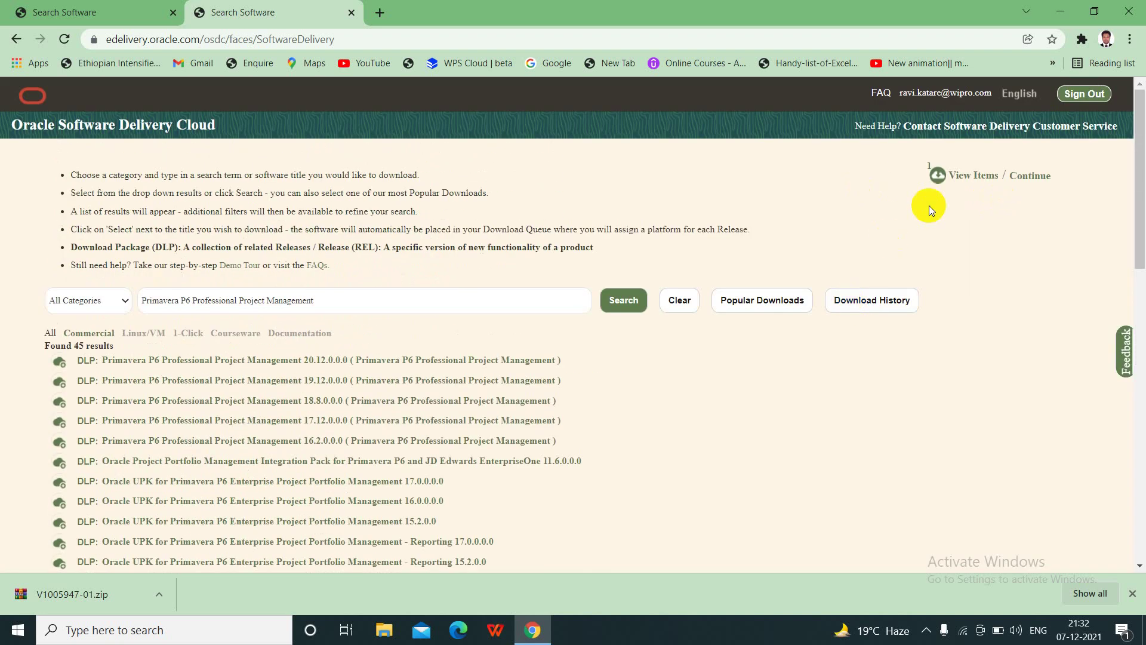
# - Open the download queue and confirm the P6 20.12 release platform is Microsoft Windows x64
pyautogui.click(969, 179)
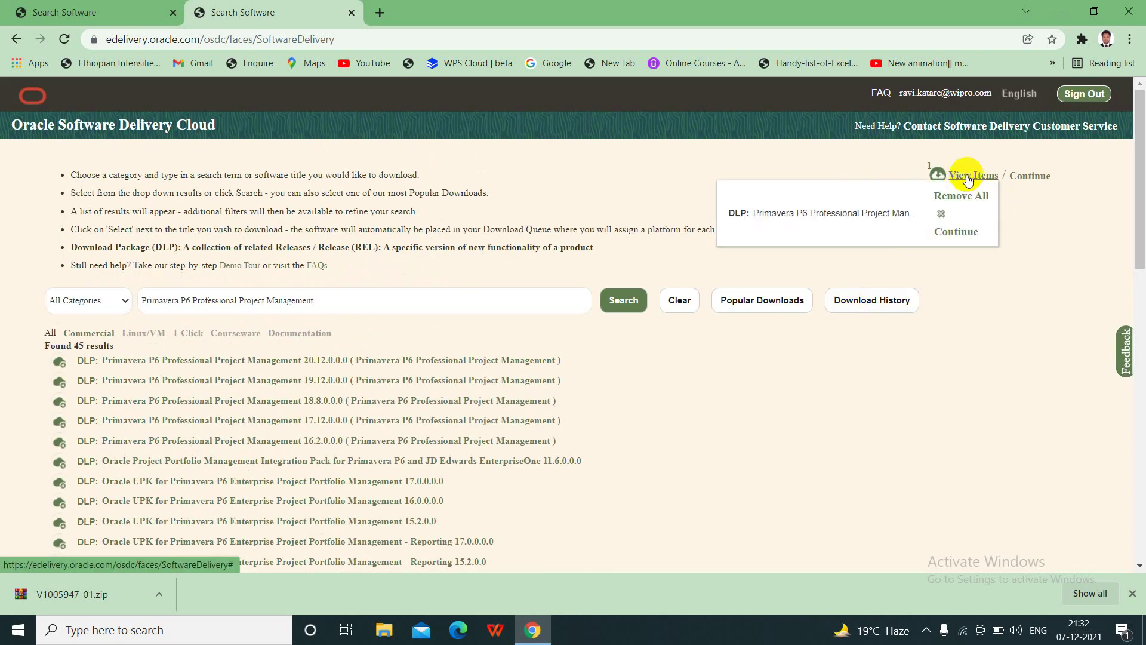
pyautogui.click(1032, 175)
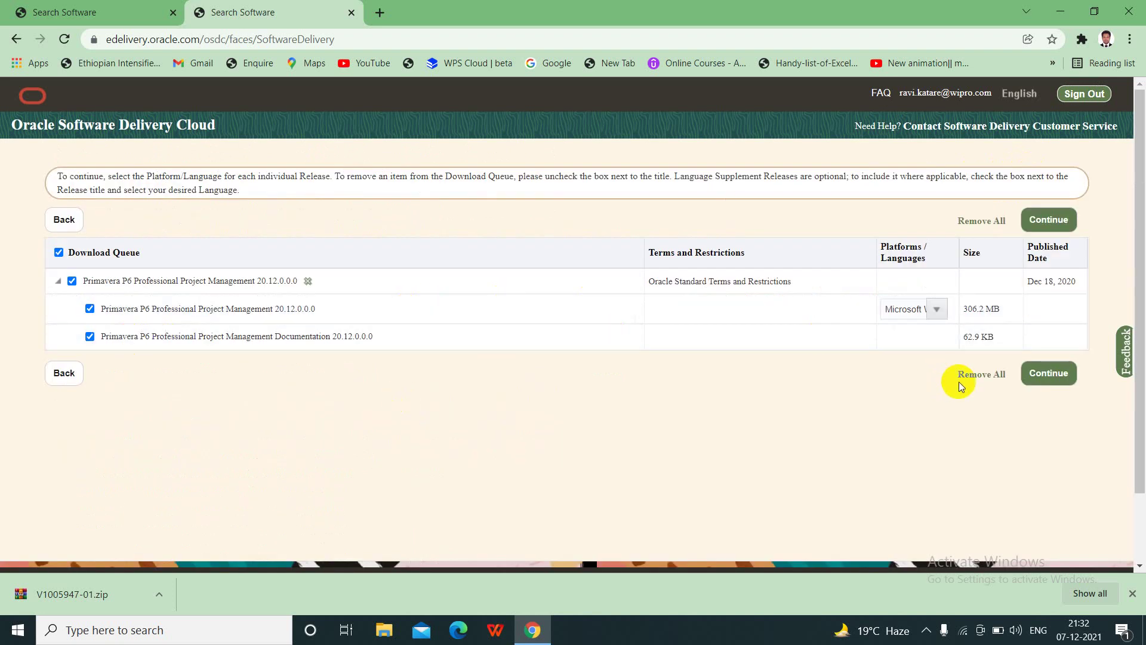
pyautogui.click(932, 312)
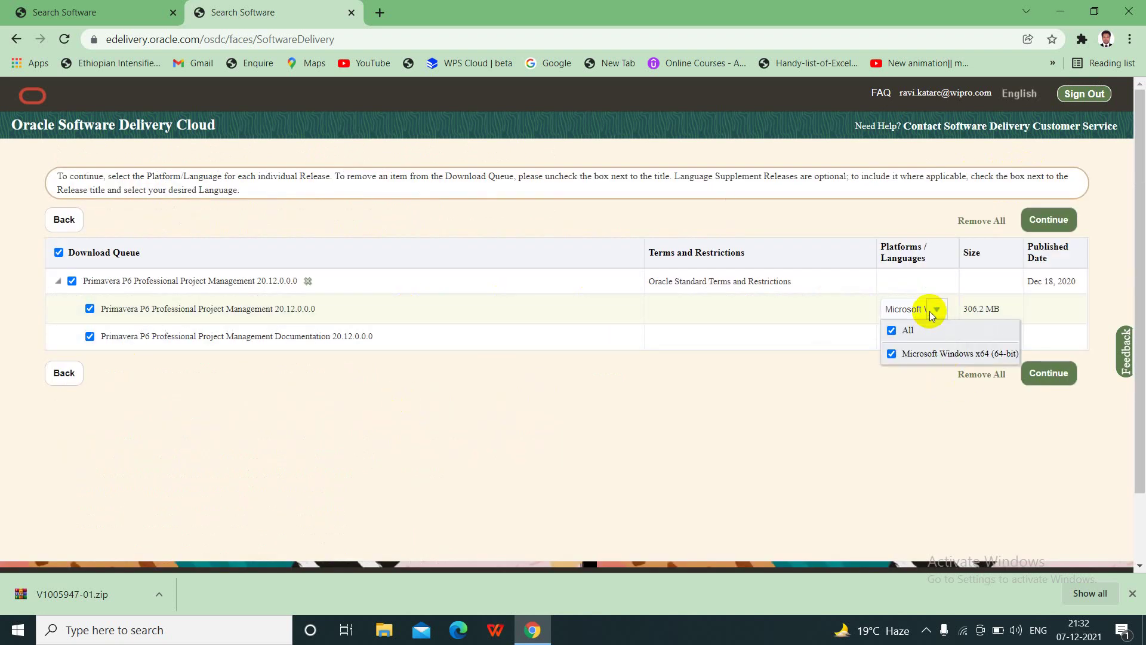
pyautogui.click(908, 402)
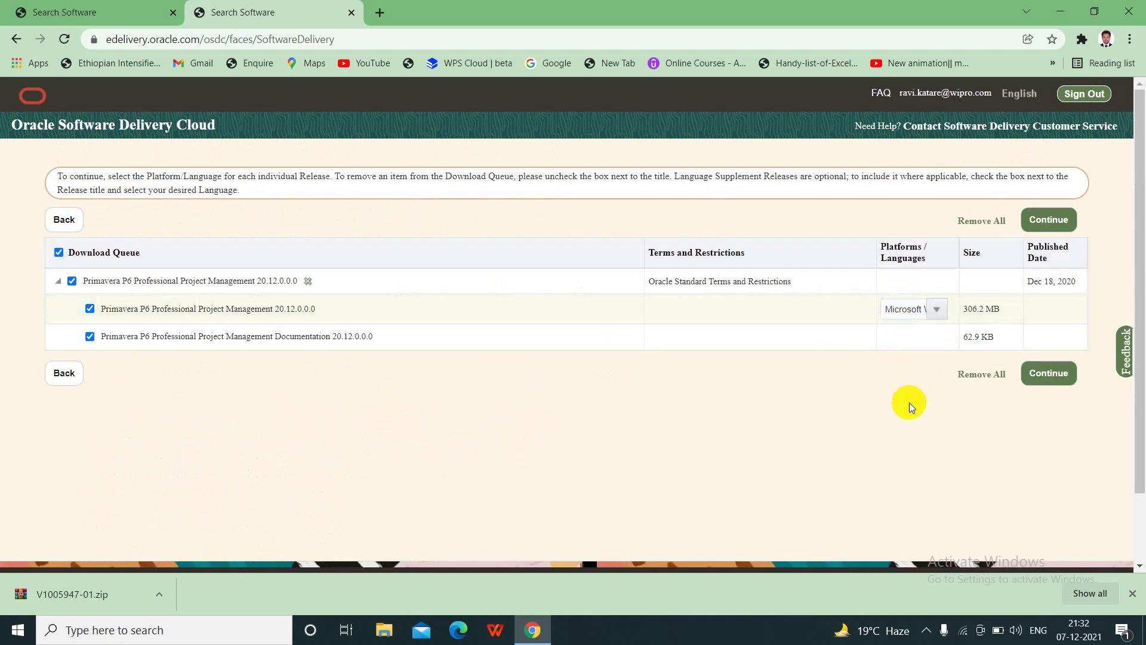
pyautogui.click(939, 301)
pyautogui.click(878, 393)
pyautogui.click(1035, 374)
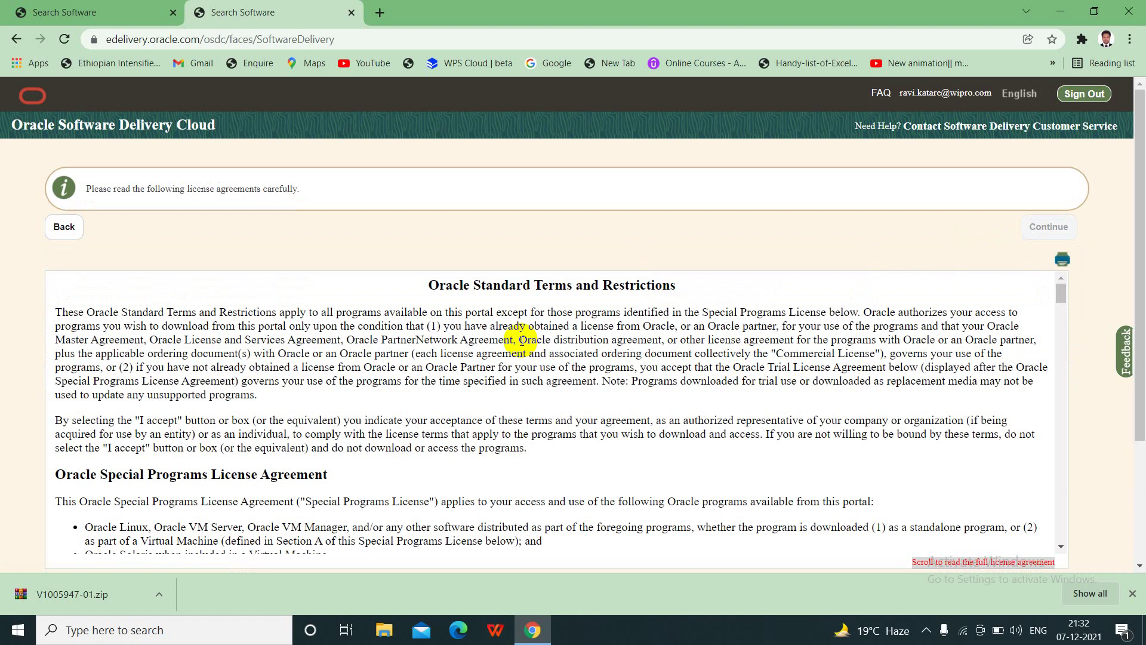
# - Accept the Oracle License Agreement and continue to the download file list
pyautogui.scroll(-10, 521, 341)
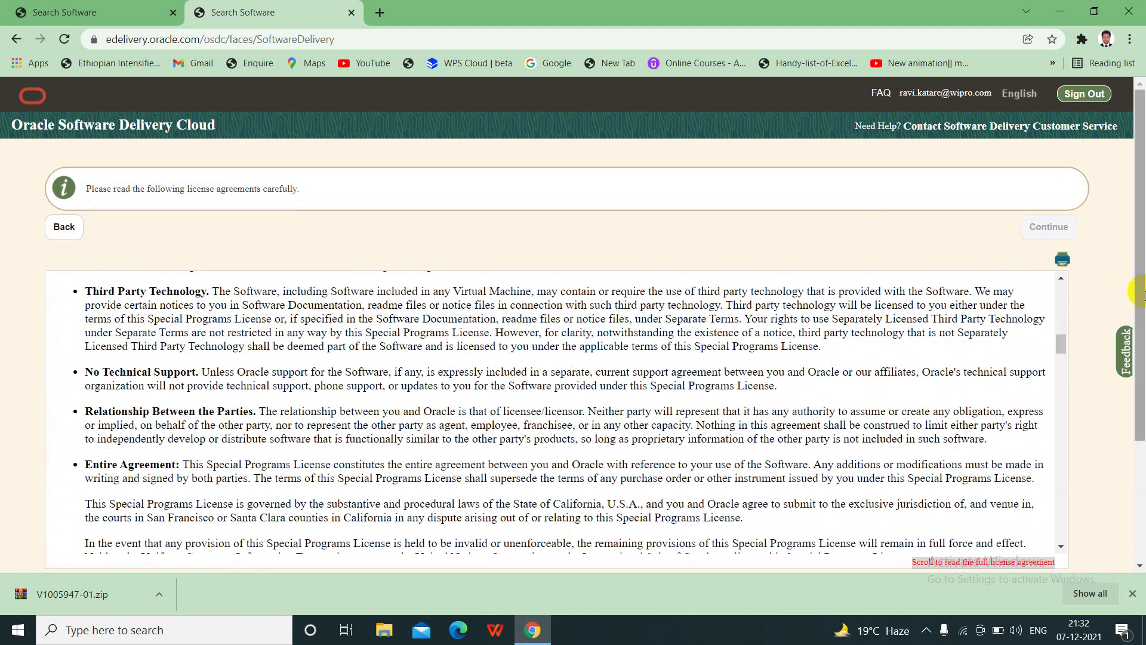
pyautogui.moveTo(1141, 293); pyautogui.dragTo(1142, 412)
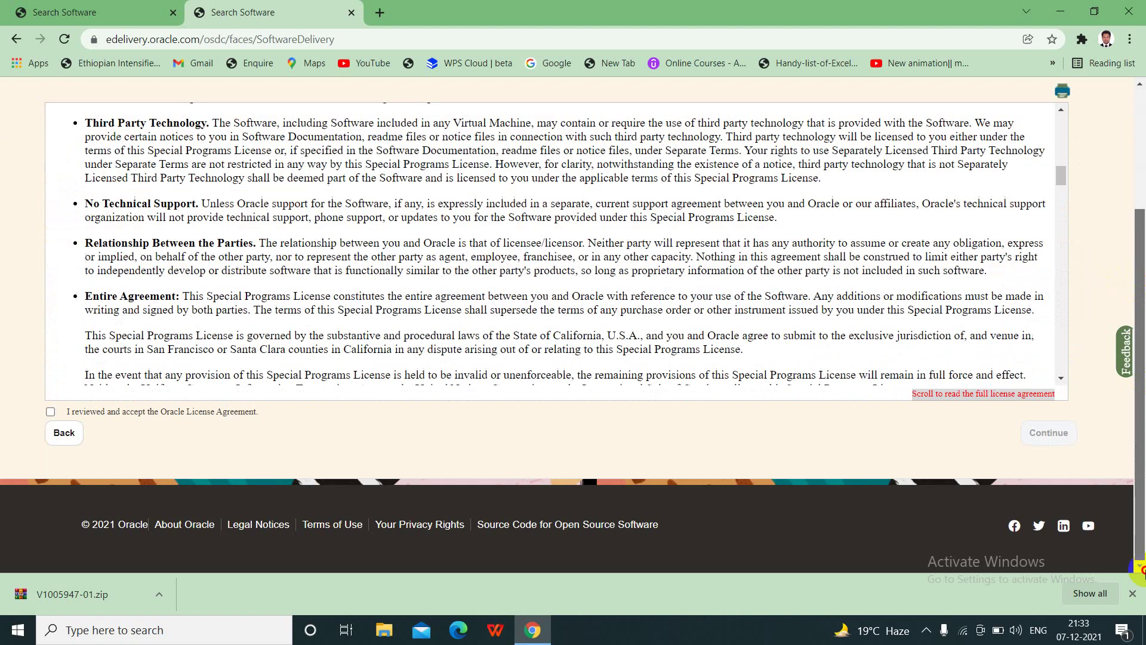
pyautogui.click(50, 411)
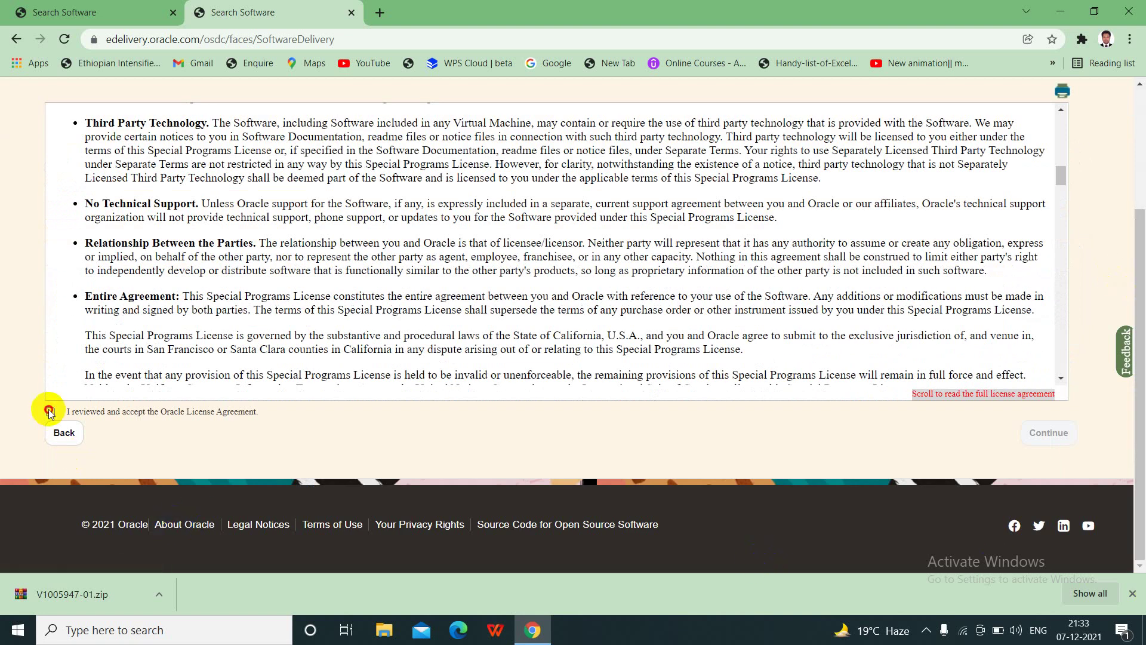
pyautogui.click(1045, 434)
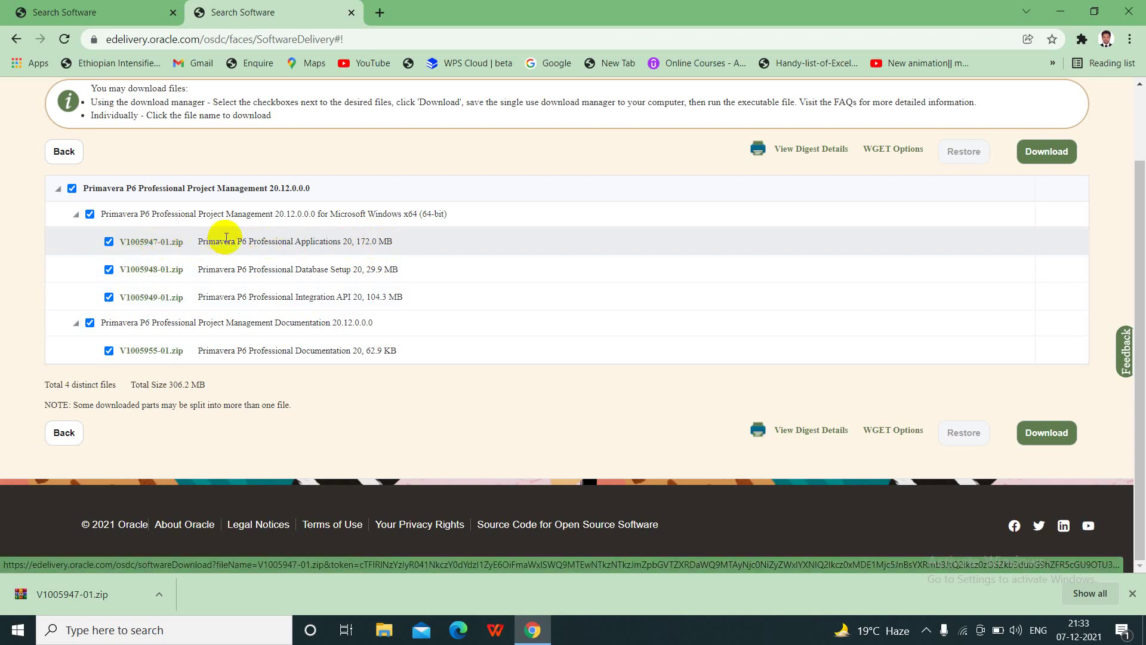
# - Check the V1005947-01.zip link options, then minimise Chrome to the desktop
pyautogui.rightClick(175, 243)
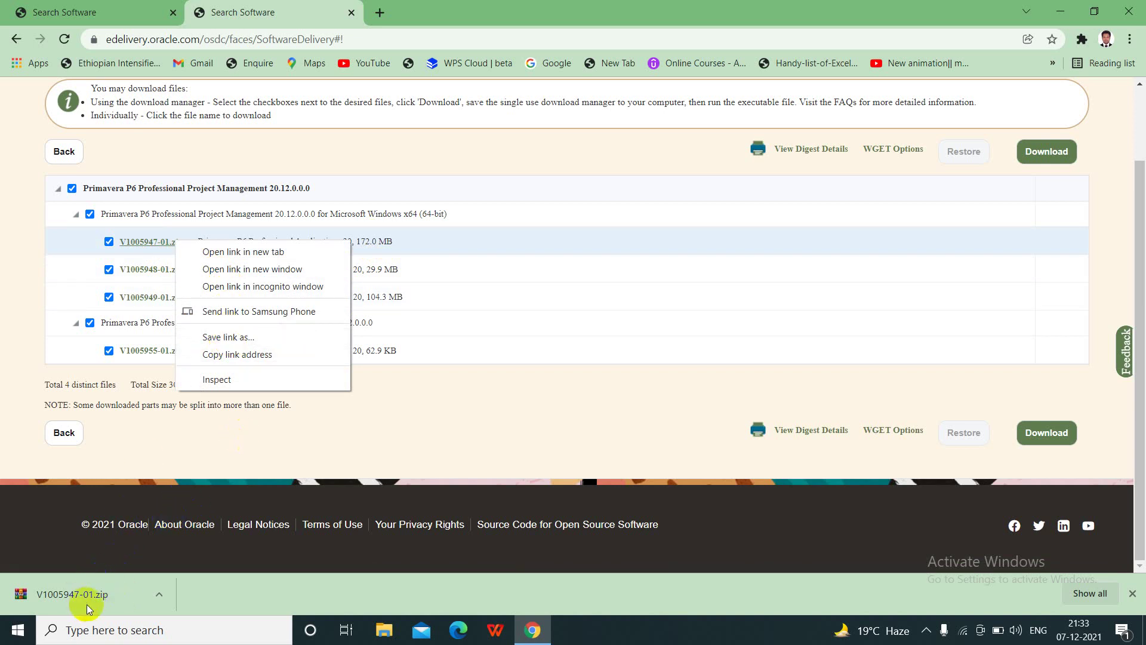
pyautogui.click(272, 597)
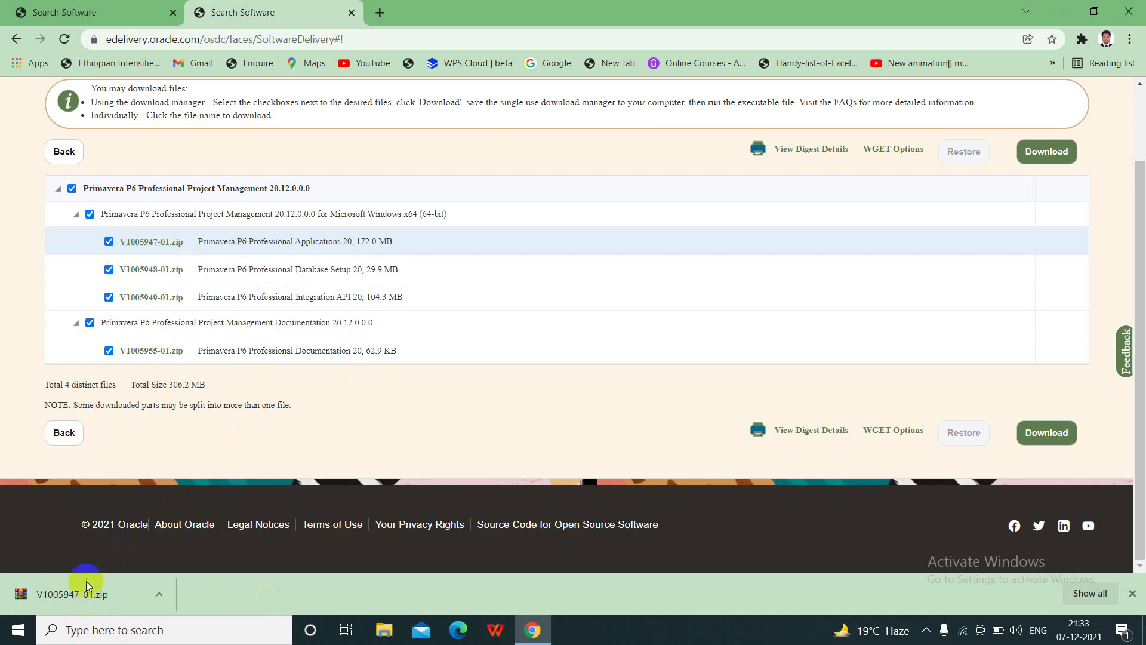
pyautogui.click(1060, 11)
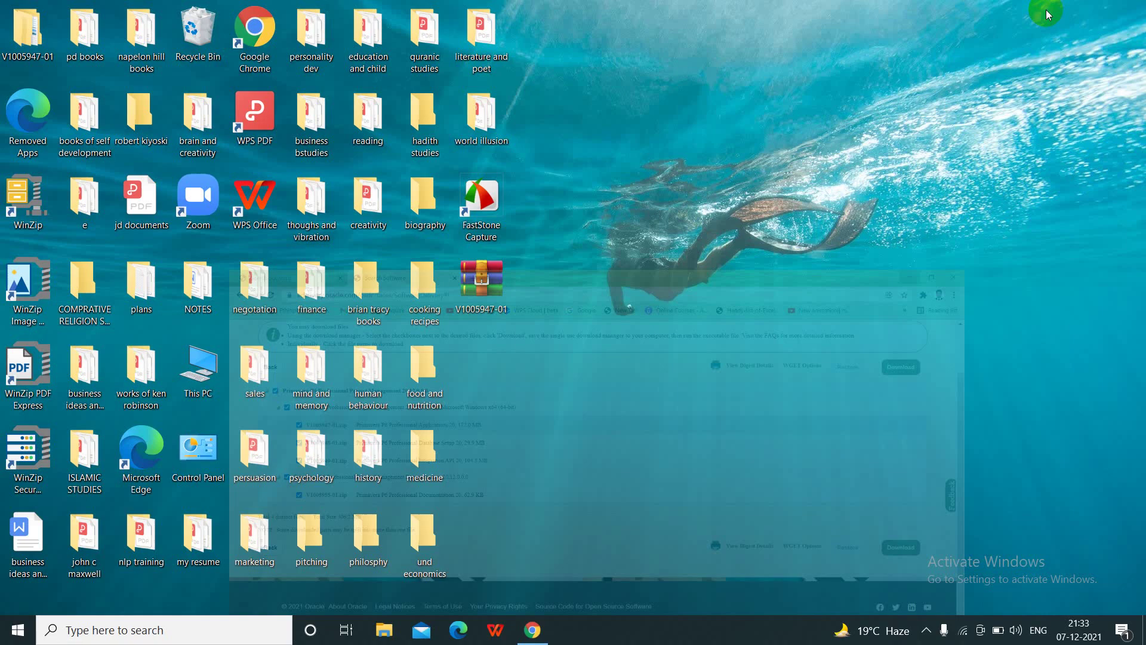
# - Extract V1005947-01 into a V1005947-01 folder, replacing the existing P6ProfessionalSetup.zip, in the background
pyautogui.doubleClick(487, 272)
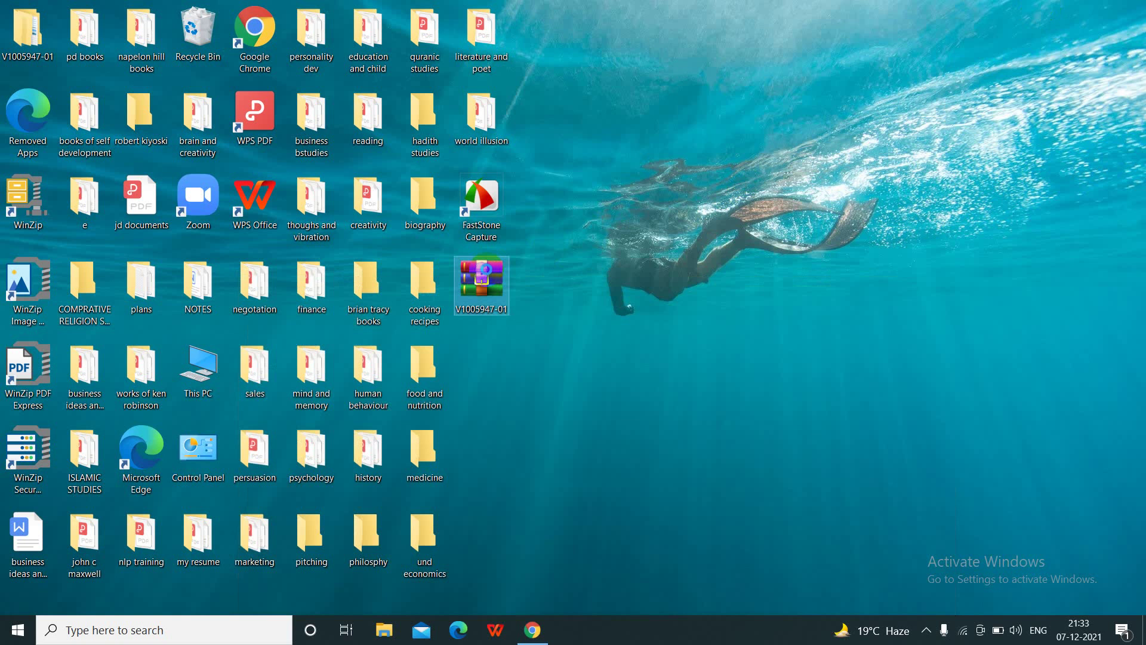
pyautogui.rightClick(487, 273)
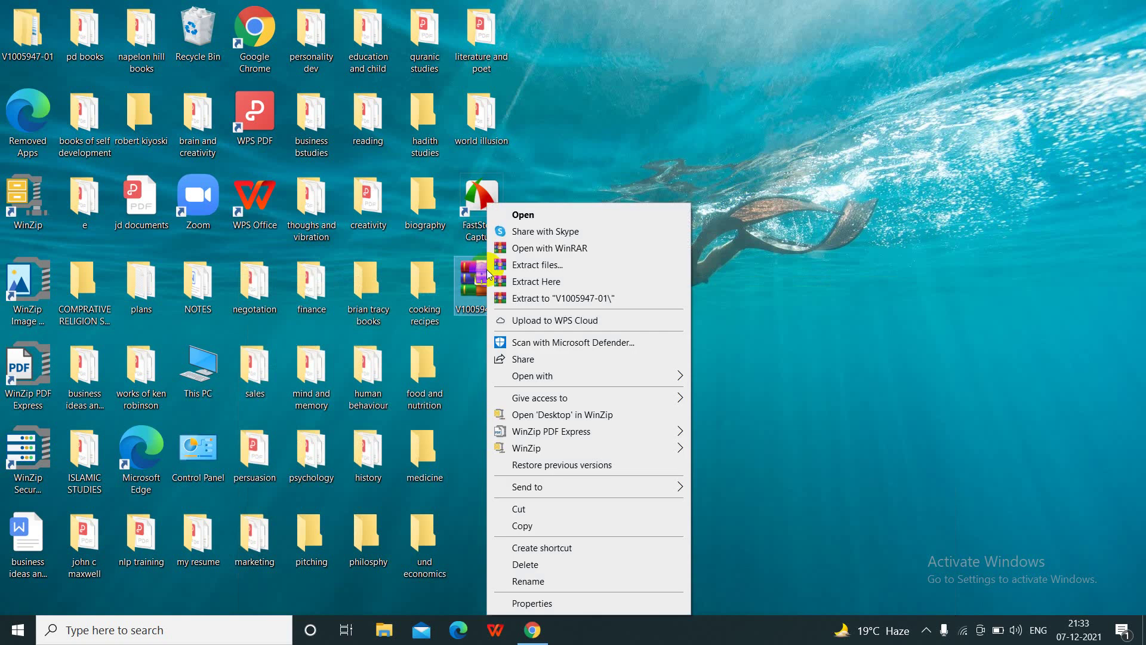
pyautogui.click(559, 299)
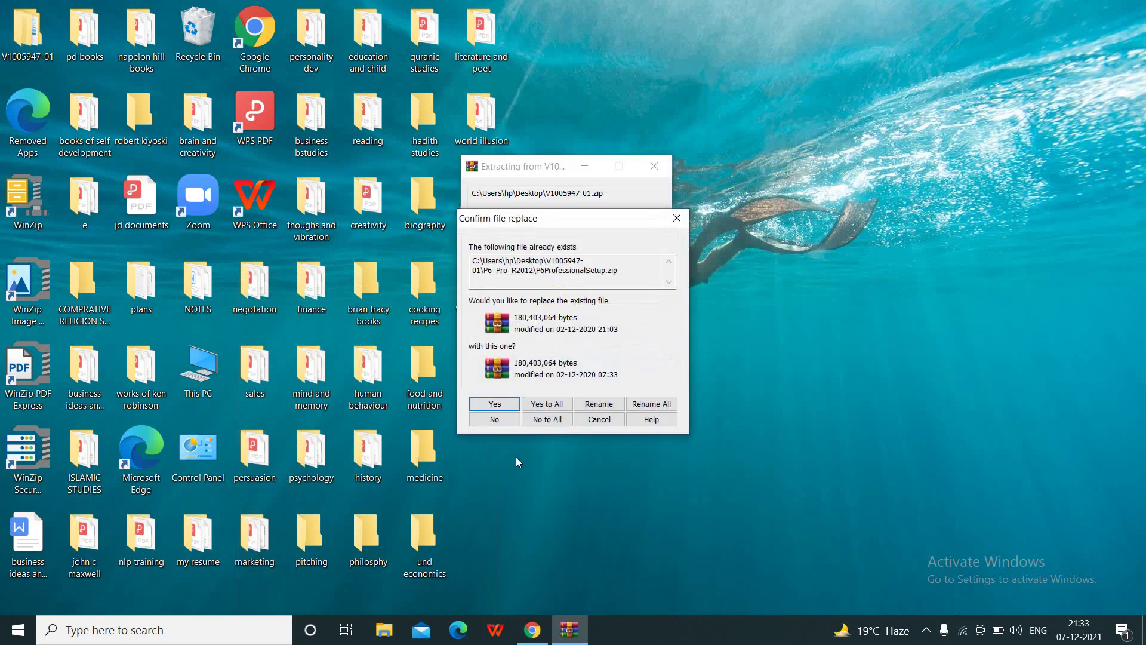
pyautogui.click(490, 404)
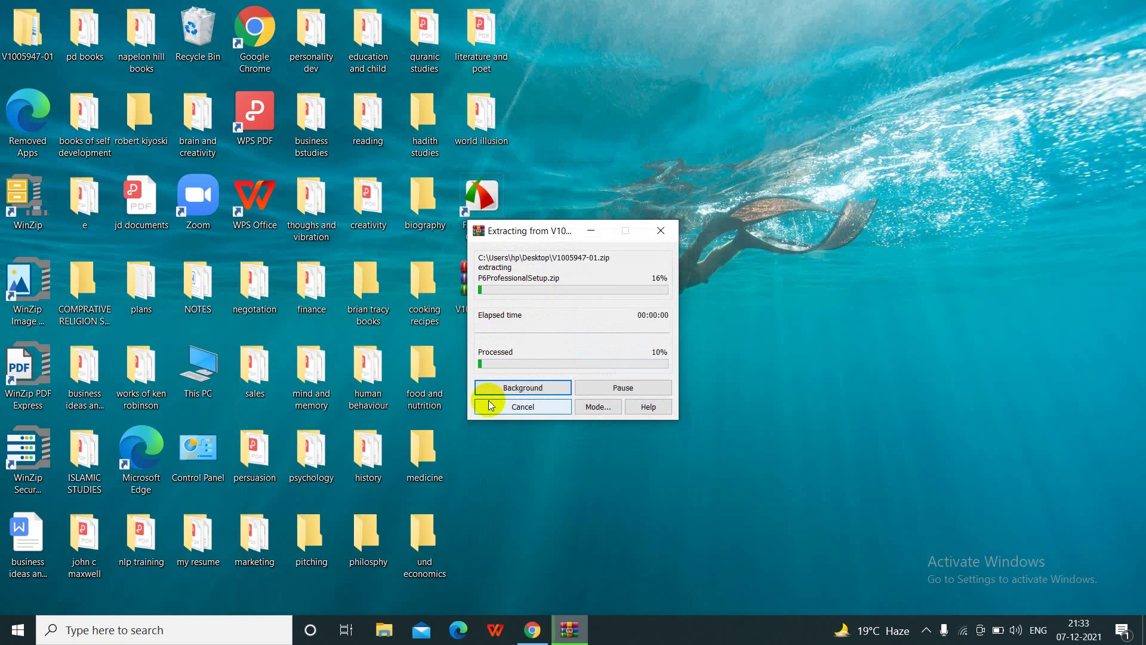
pyautogui.click(521, 387)
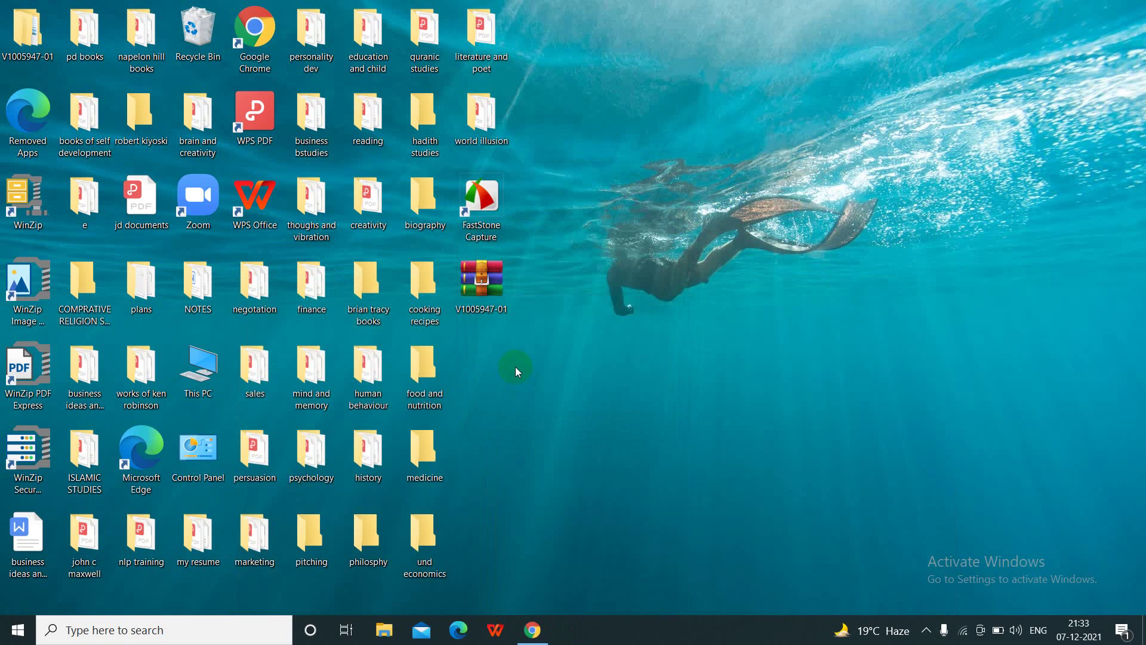
# - Browse V1005947-01 > P6_Pro_R2012 > P6ProfessionalSetup and launch P6ProfessionalSetup.exe
pyautogui.doubleClick(28, 41)
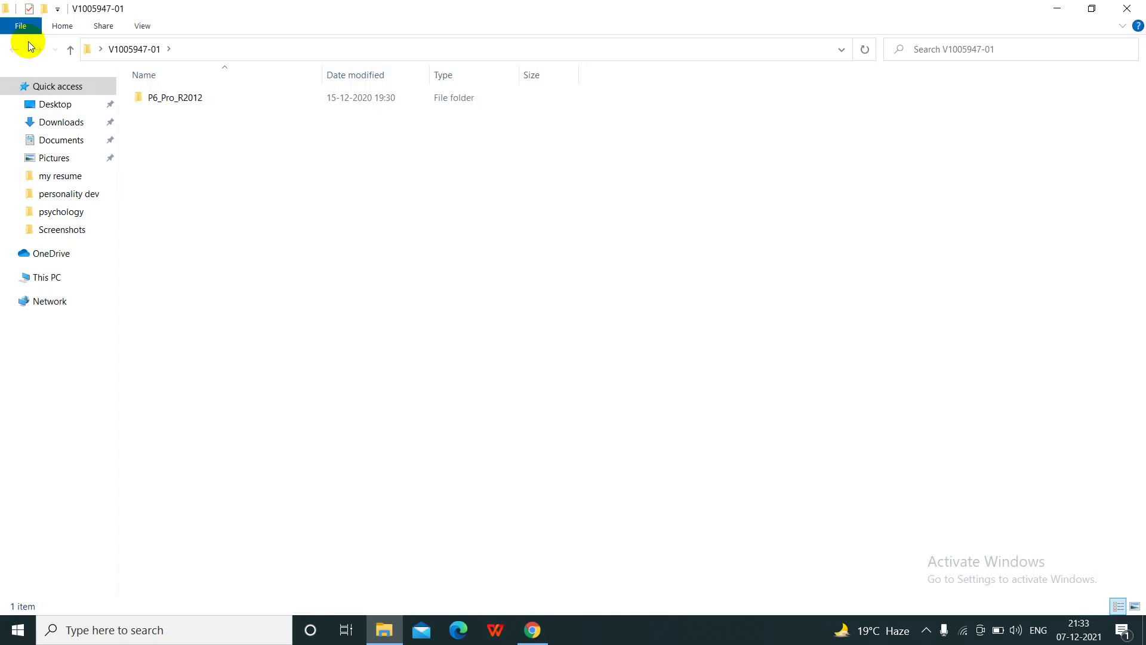
pyautogui.click(207, 101)
pyautogui.doubleClick(207, 101)
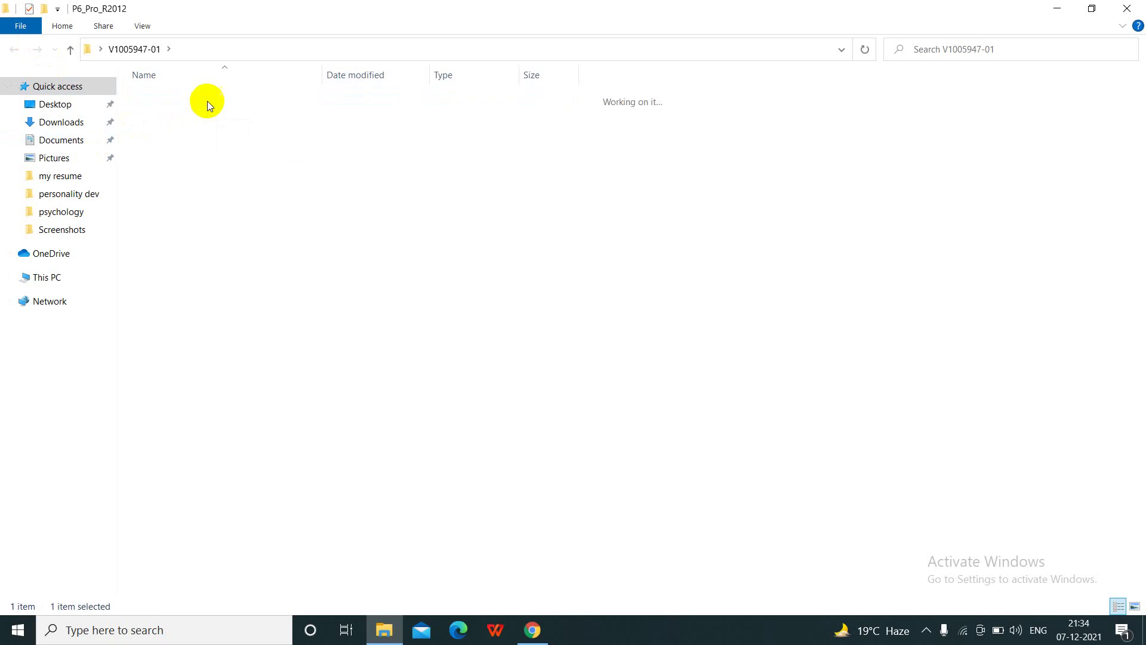
pyautogui.click(200, 121)
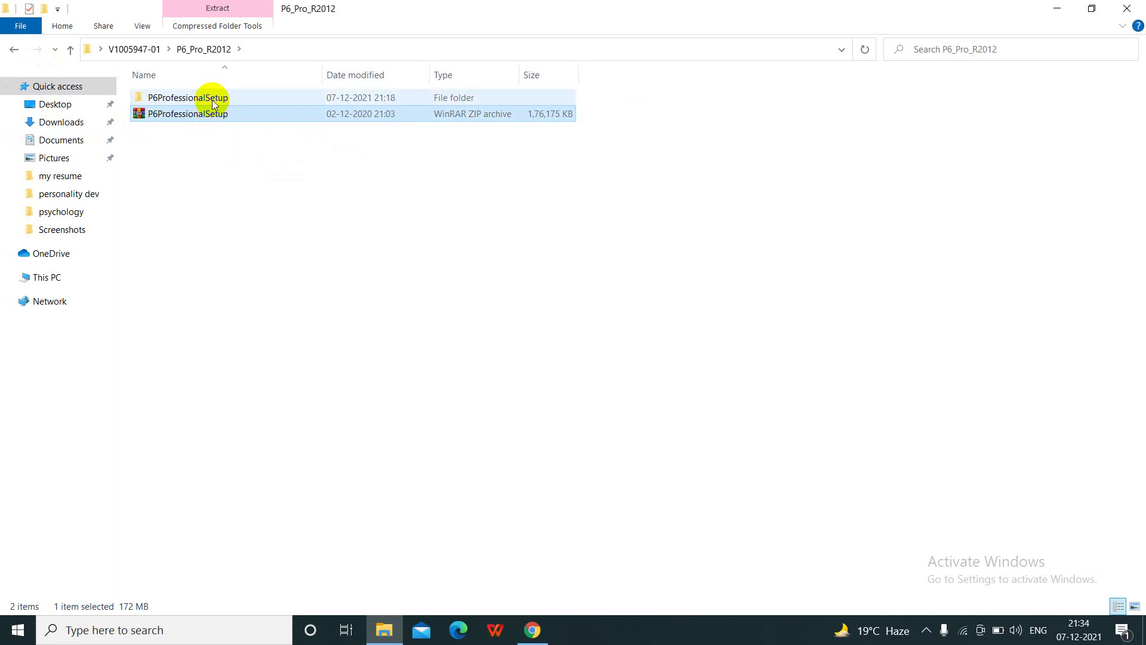
pyautogui.doubleClick(223, 97)
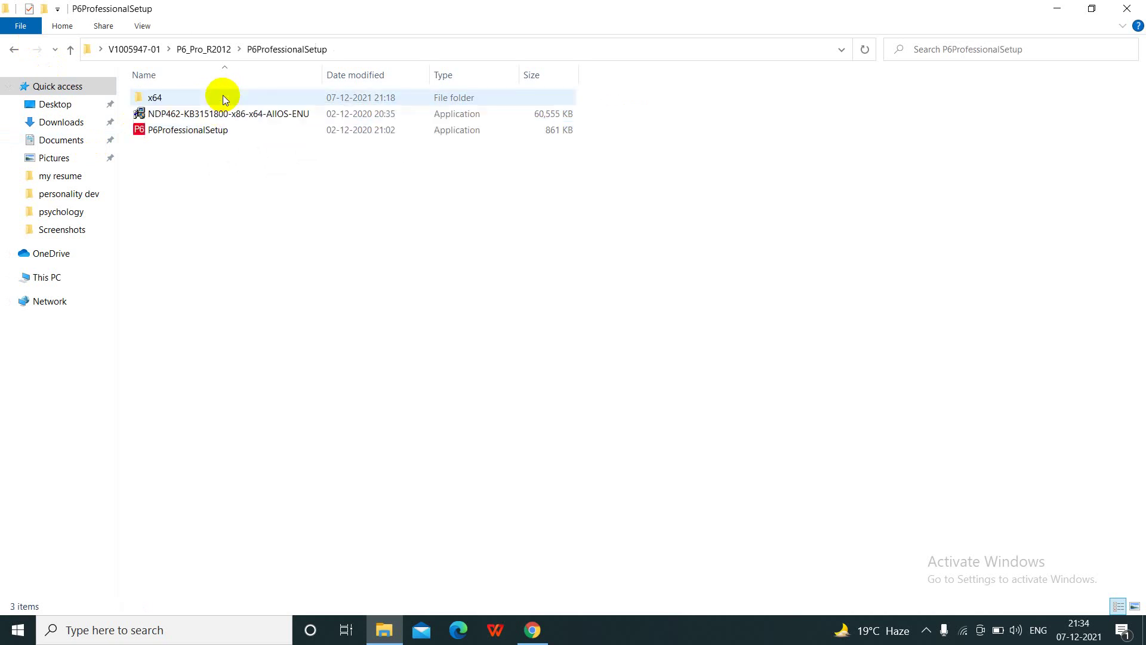
pyautogui.doubleClick(207, 134)
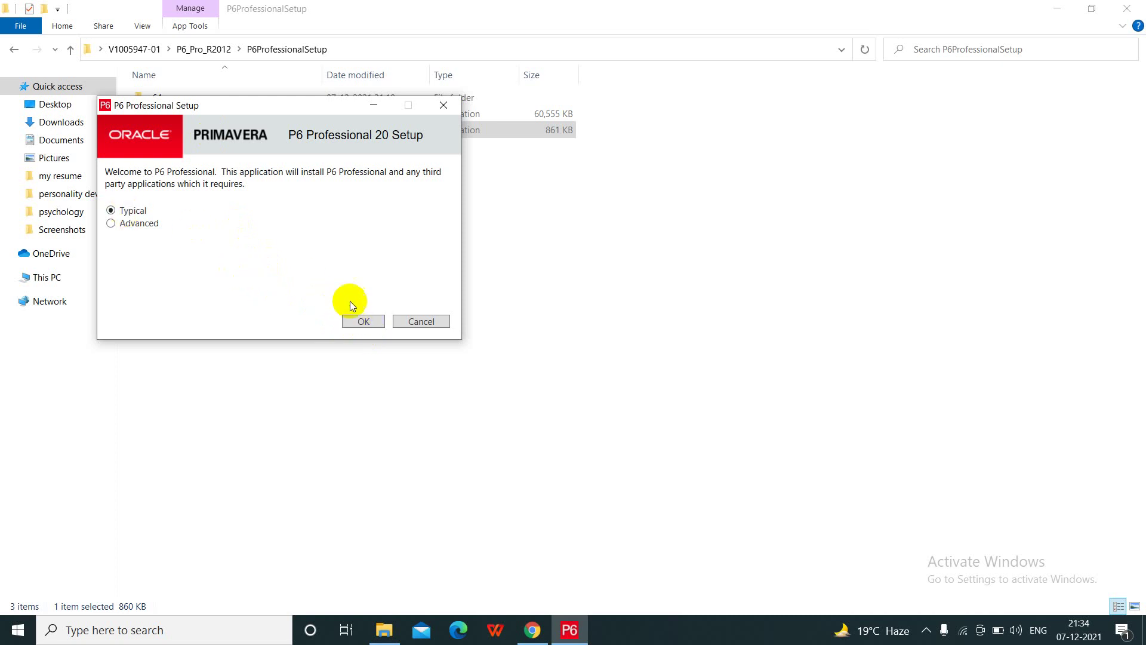
# - Install P6 Professional 20 with the Typical option, then proceed to Run Database Configuration
pyautogui.click(365, 322)
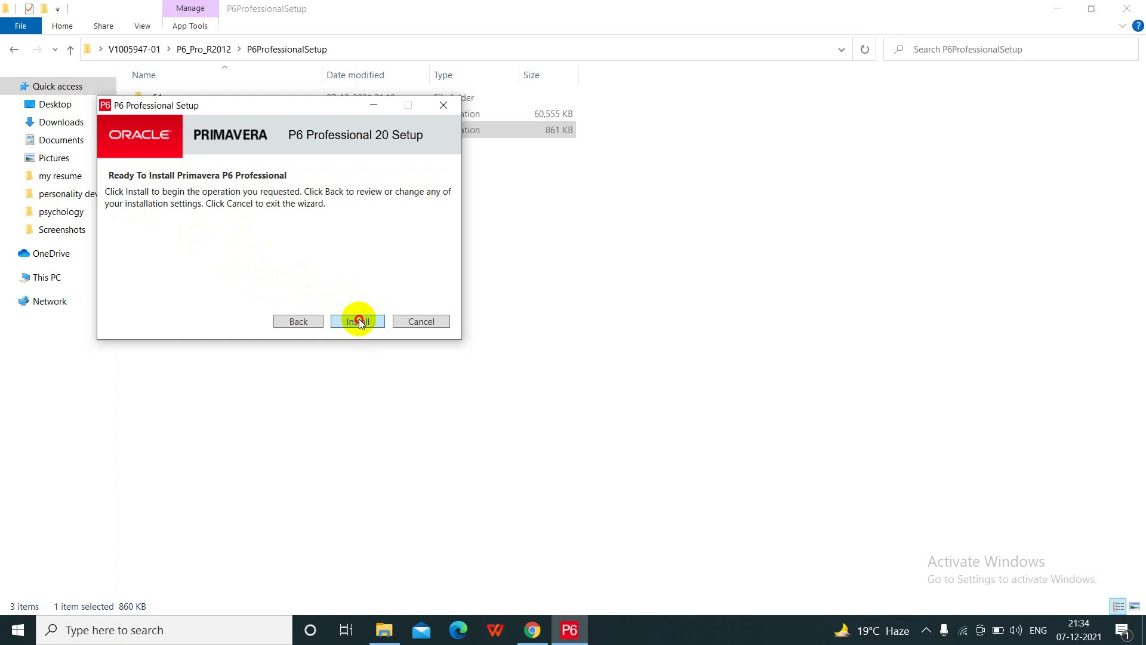
pyautogui.click(360, 322)
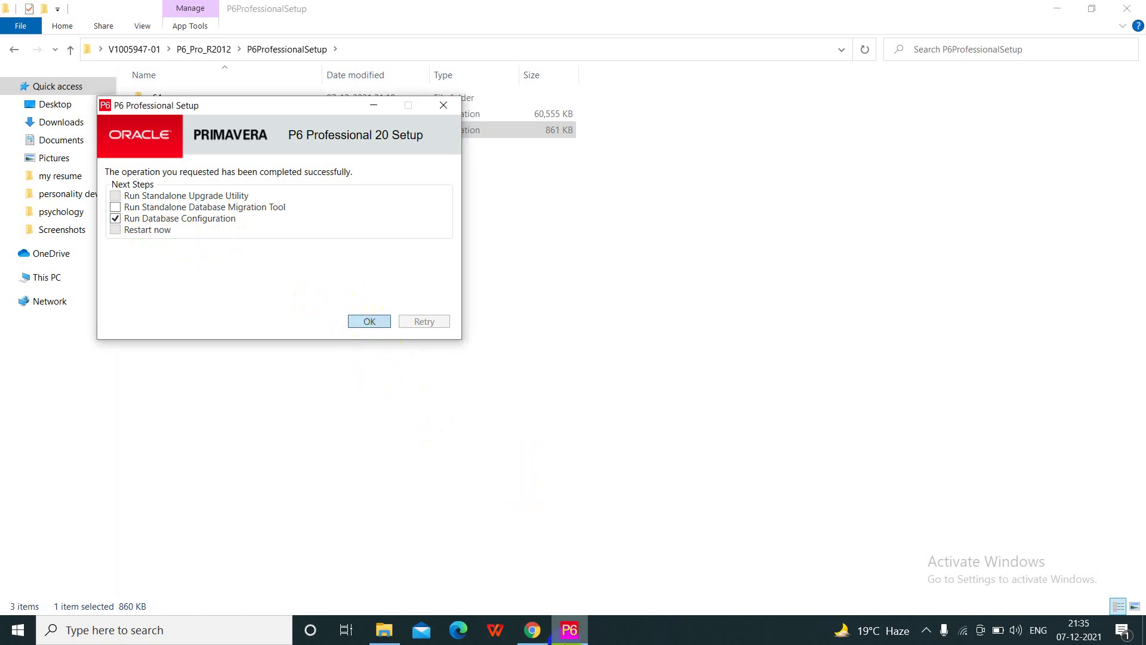
pyautogui.click(569, 629)
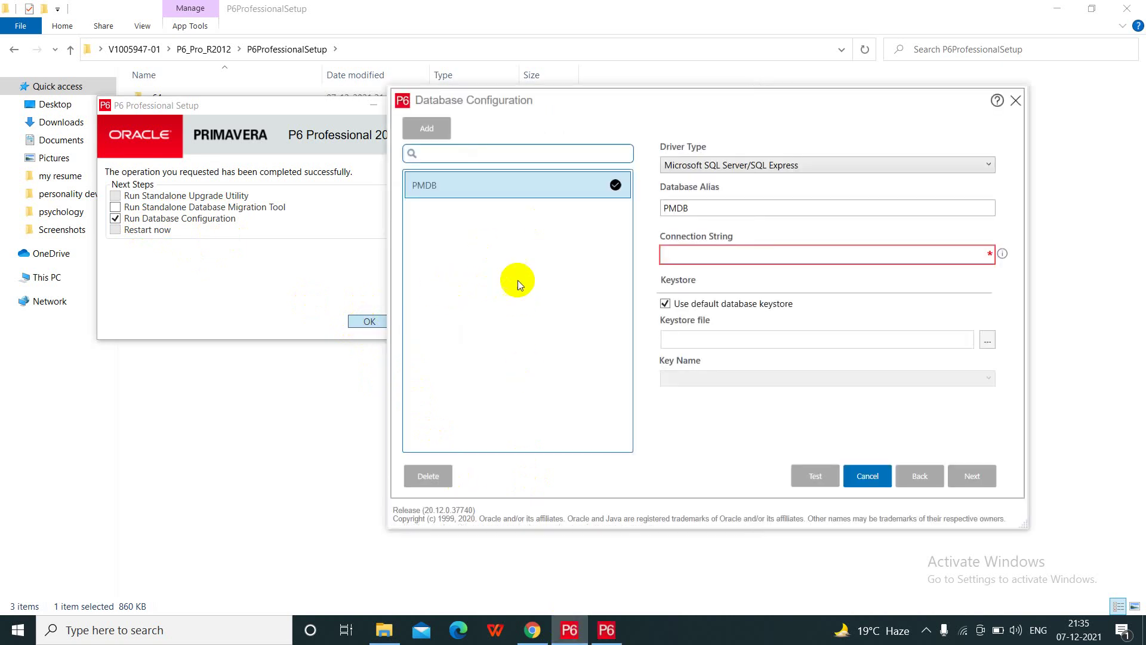
# - Enter PMDB as the connection string and choose the P6 Pro Standalone (SQLite) driver
pyautogui.click(691, 253)
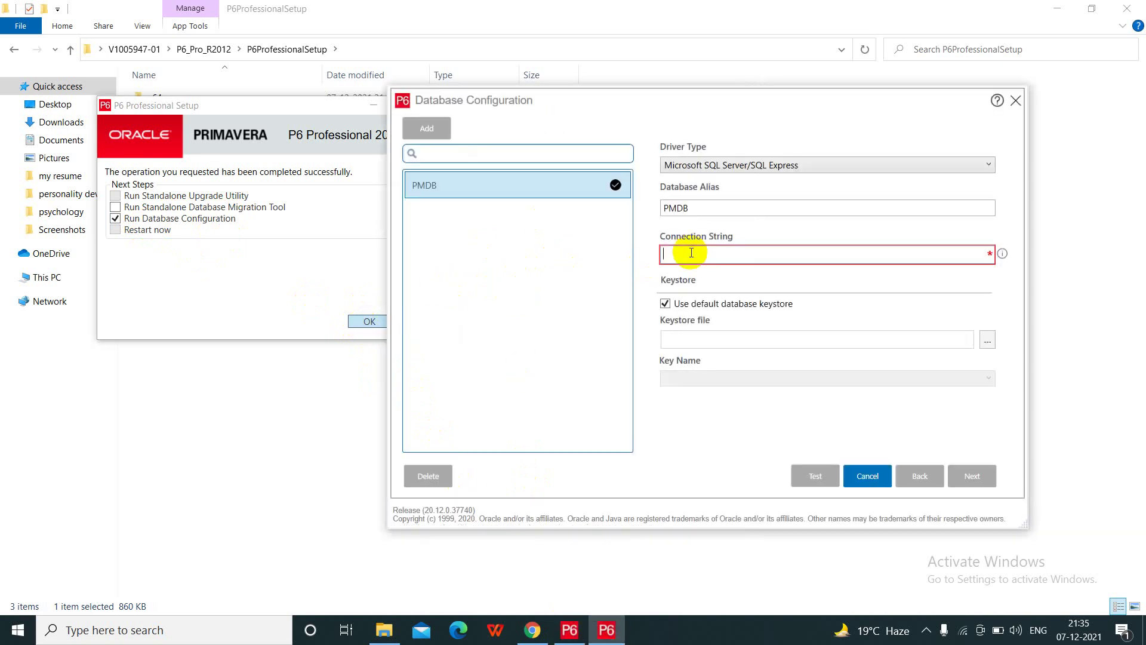
pyautogui.write('PMDB')
pyautogui.click(850, 168)
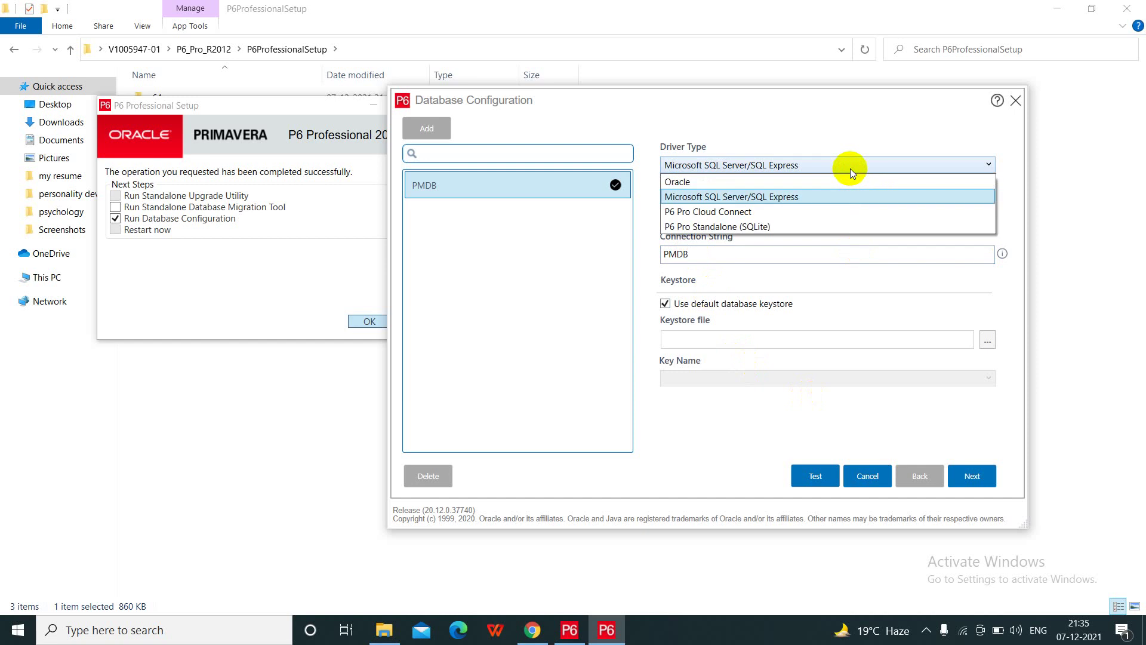
pyautogui.click(706, 228)
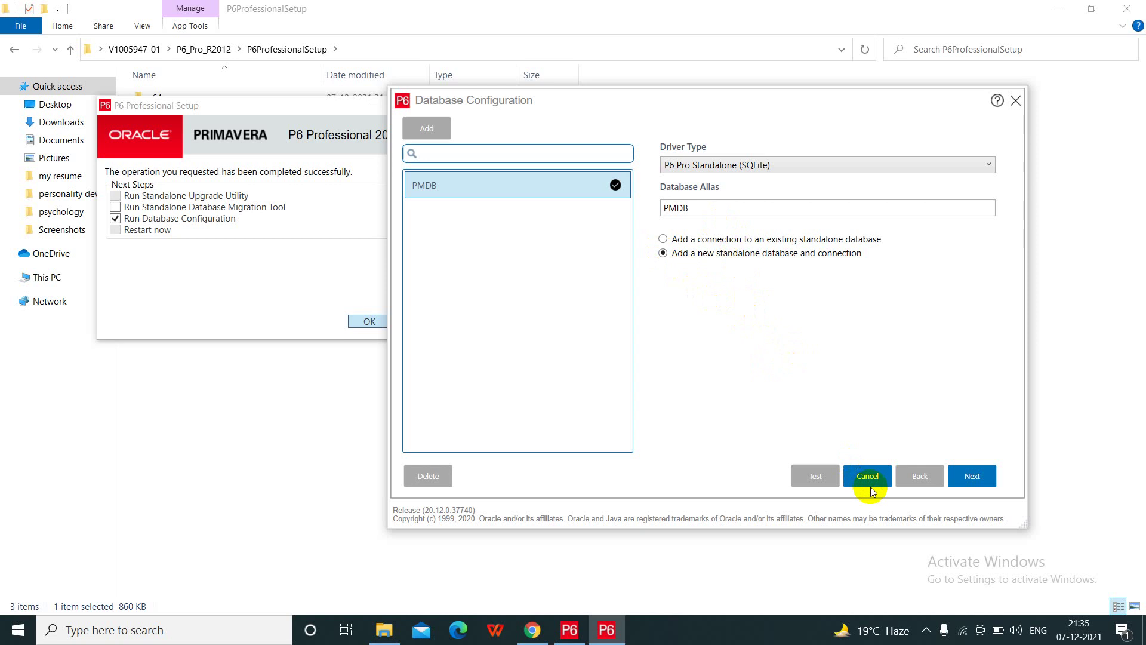
# - On the admin account page, enter the admin user's new password and confirmation, retyping the password
pyautogui.click(986, 476)
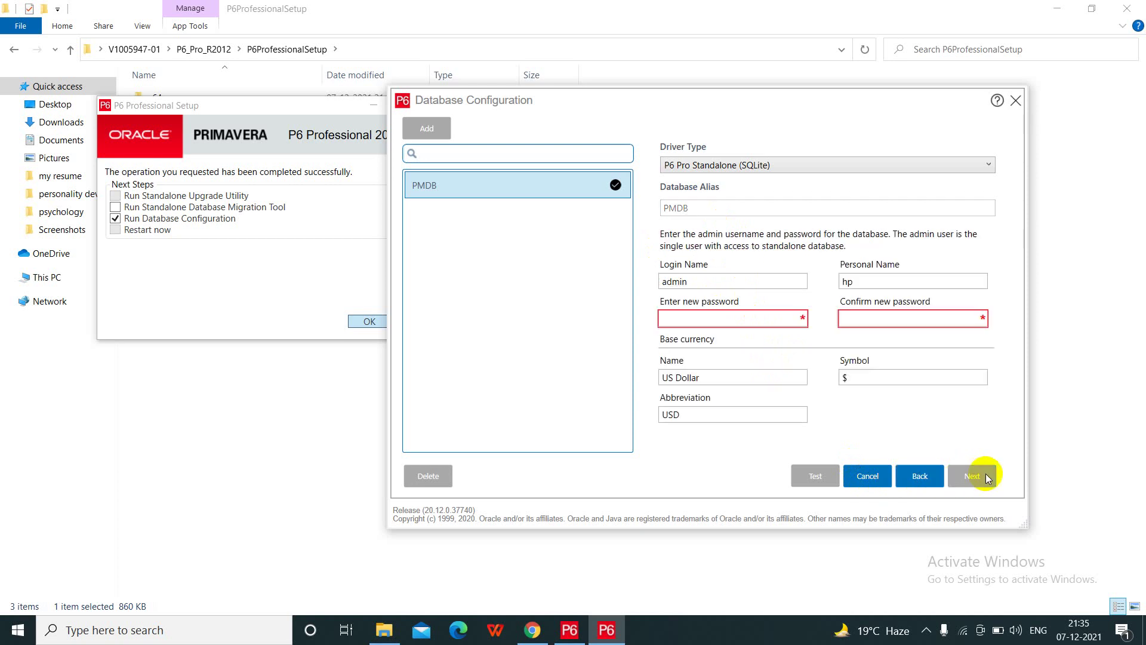
pyautogui.click(712, 314)
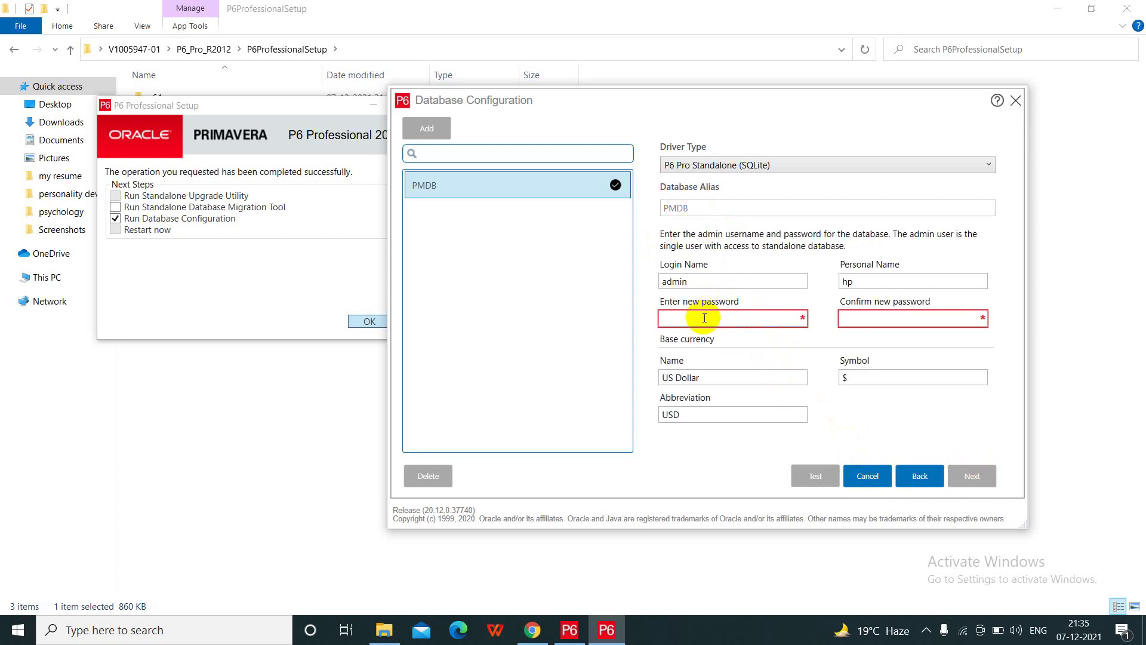
pyautogui.write('admin')
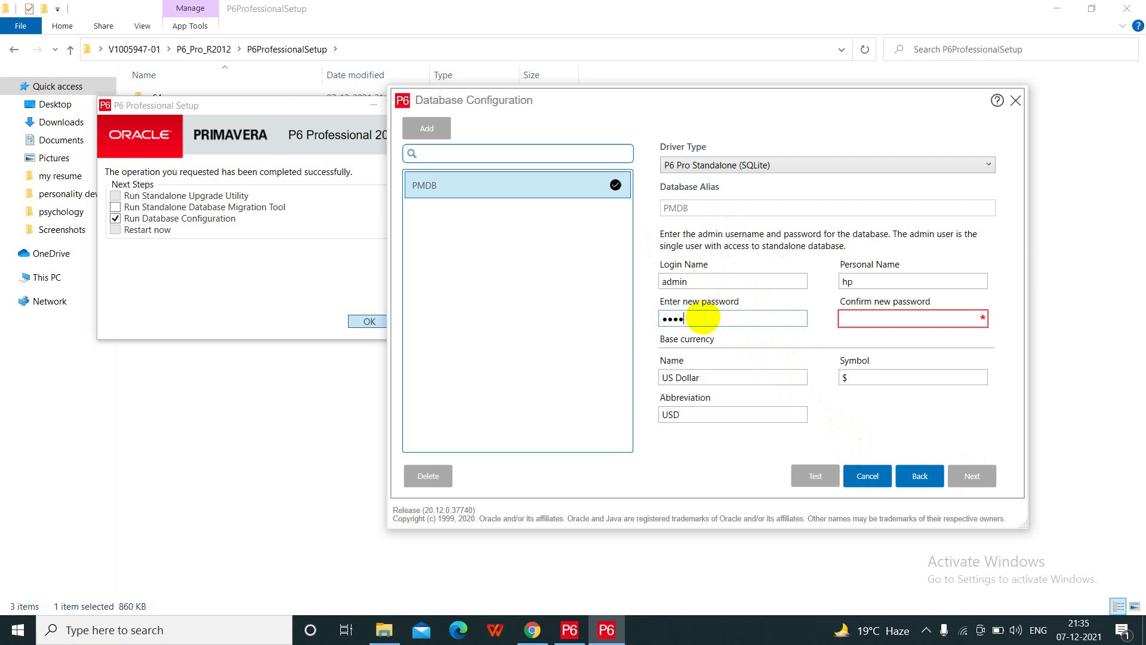
pyautogui.click(850, 321)
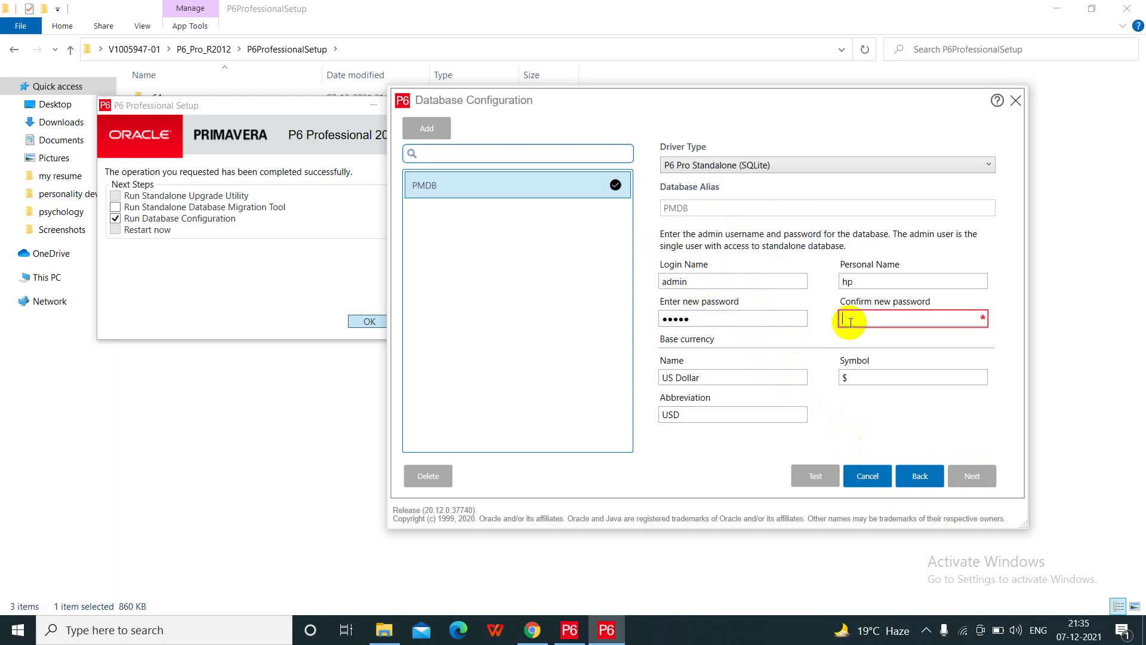
pyautogui.write('admin')
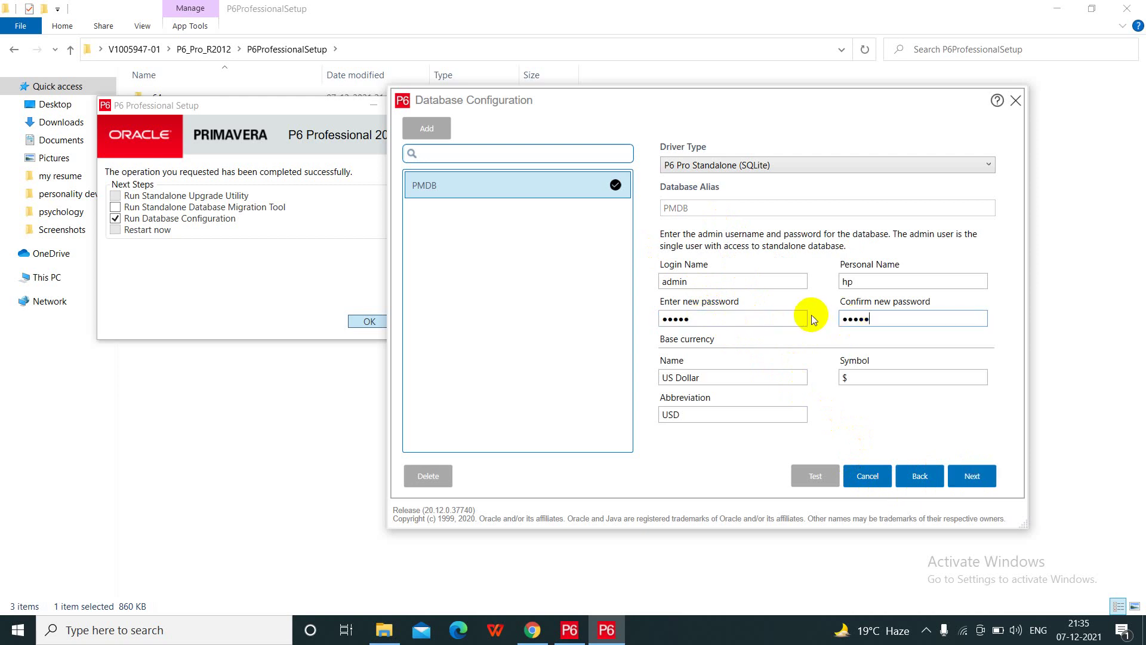
pyautogui.click(758, 317)
pyautogui.press('BackSpace')
pyautogui.press('BackSpace')
pyautogui.press('BackSpace')
pyautogui.press('BackSpace')
pyautogui.press('BackSpace')
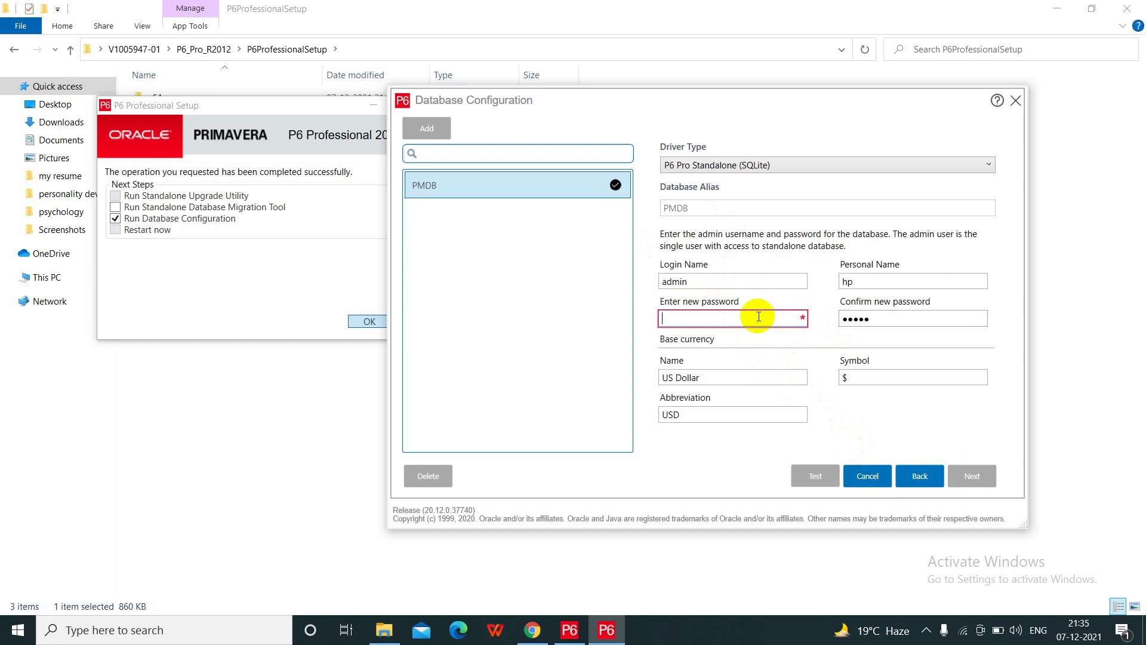
pyautogui.write('admin')
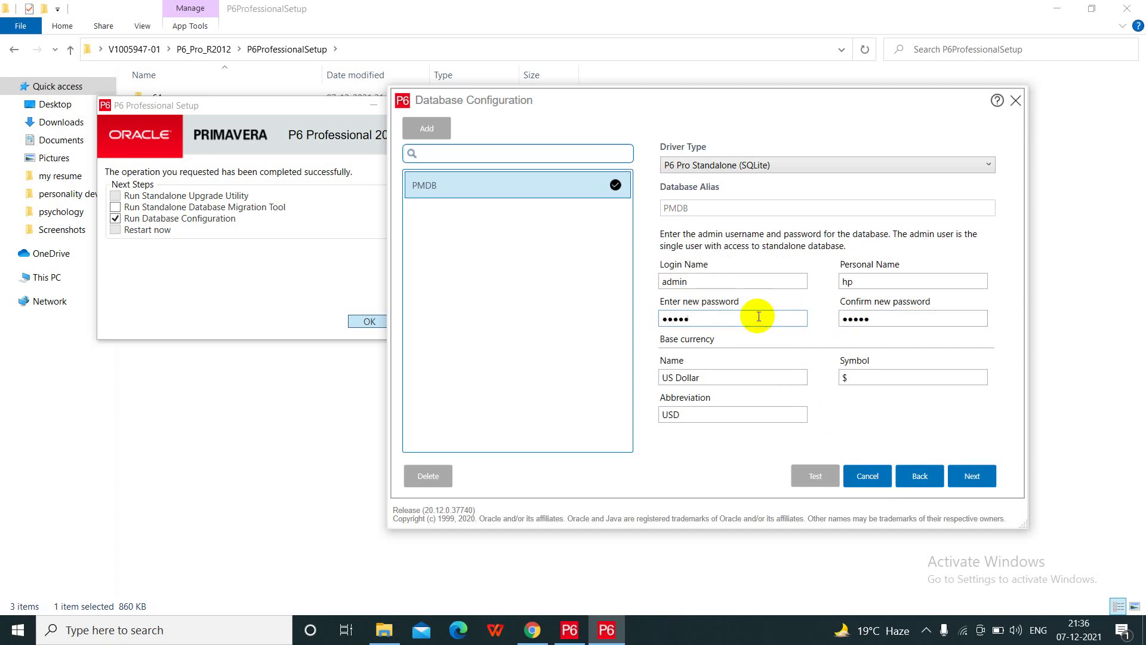
# - Retype the password confirmation, keep US Dollar as base currency, and continue to database location
pyautogui.click(890, 322)
pyautogui.press('BackSpace')
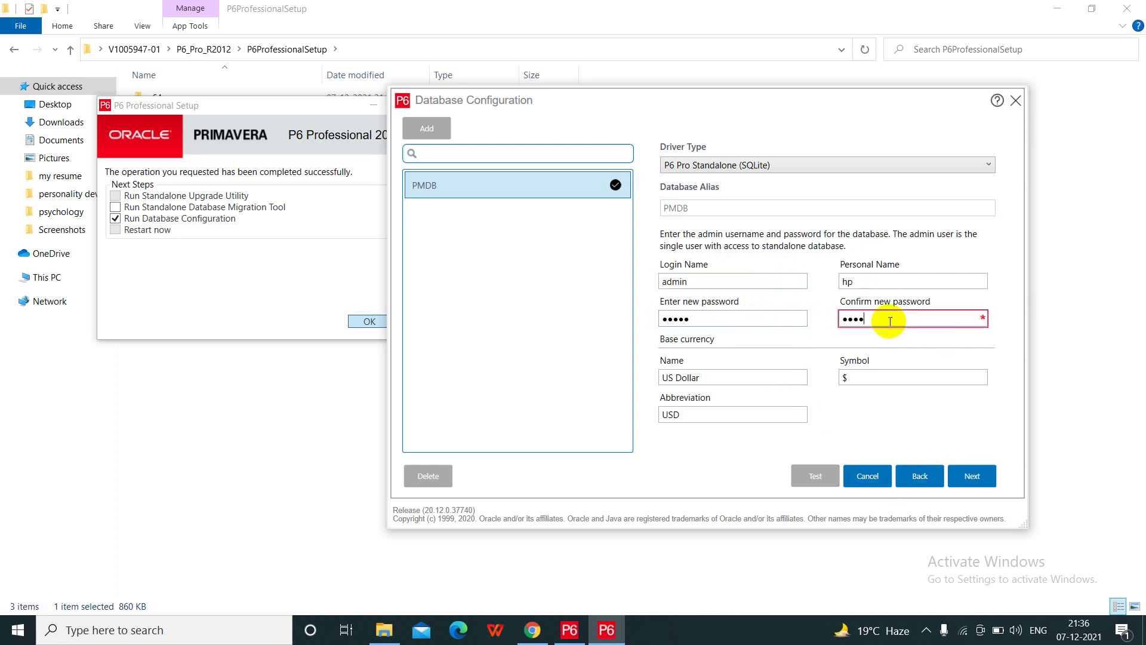
pyautogui.press('BackSpace')
pyautogui.press('BackSpace')
pyautogui.press('BackSpace')
pyautogui.press('BackSpace')
pyautogui.write('admin')
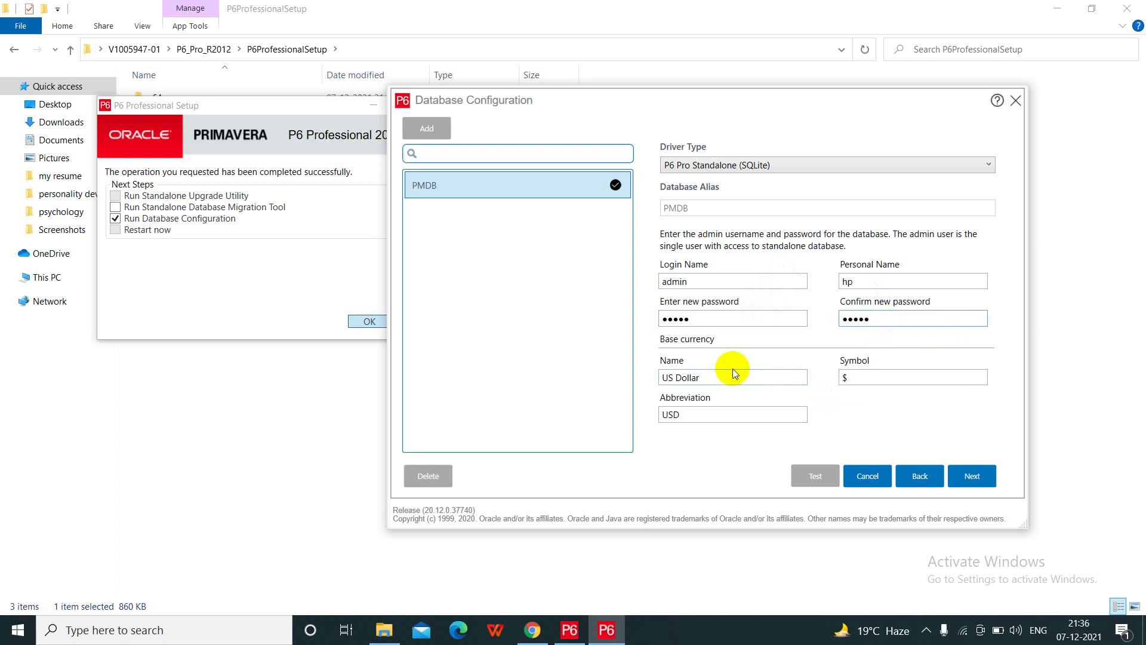
pyautogui.click(716, 380)
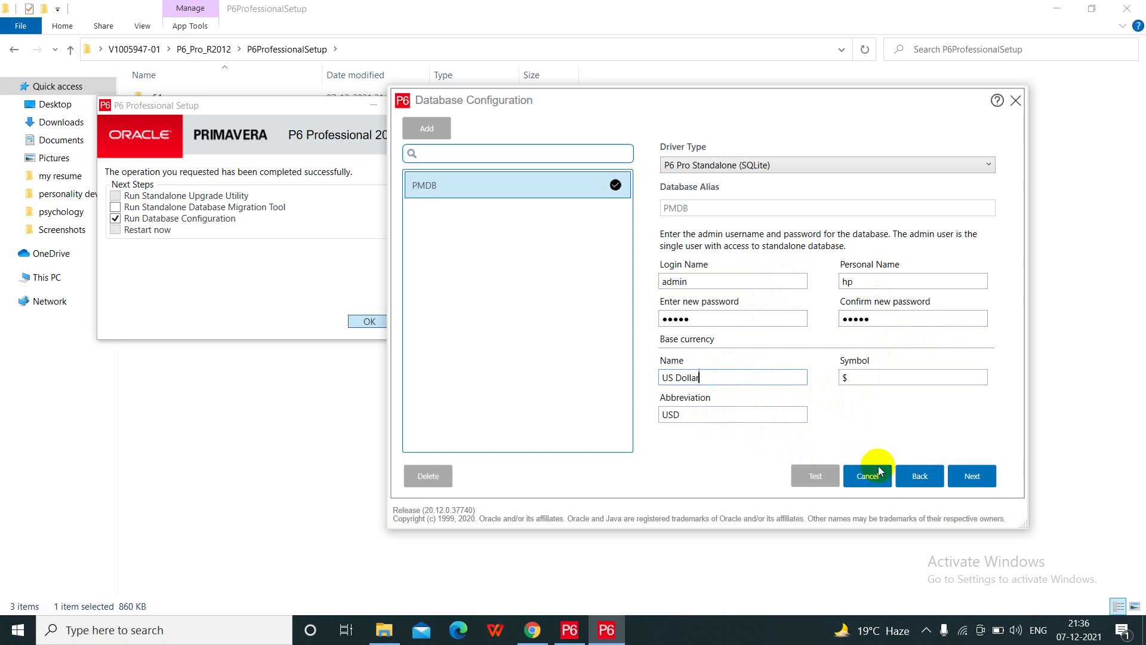
pyautogui.click(957, 475)
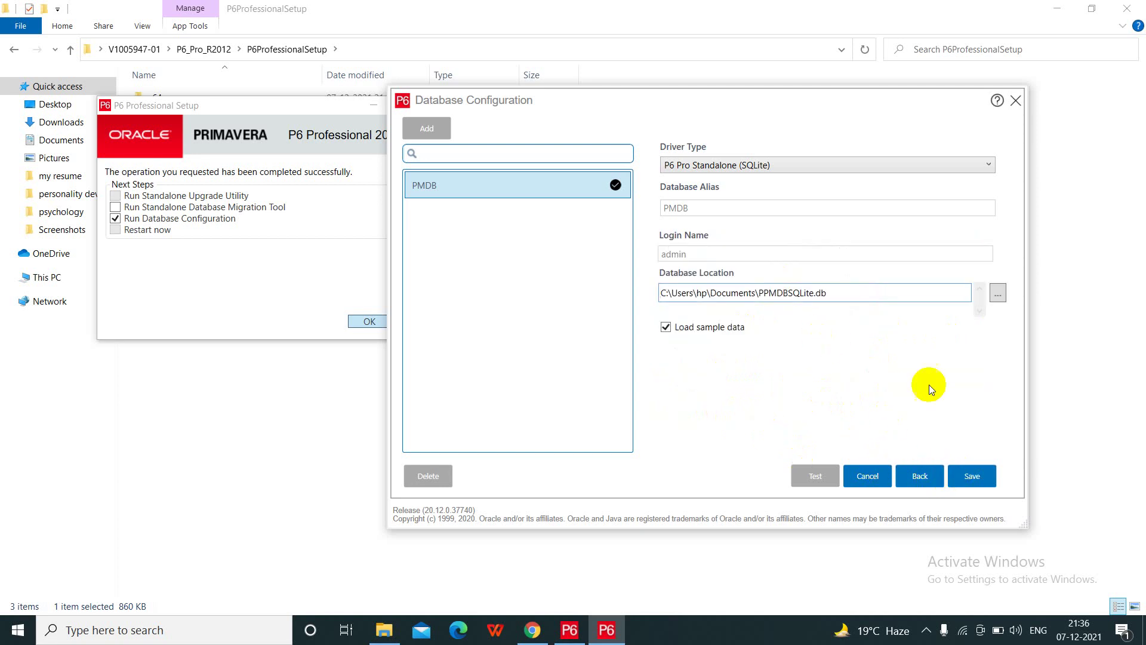
# - Save the PMDB standalone SQLite alias, acknowledge the saved message, and exit Database Configuration
pyautogui.click(972, 478)
pyautogui.click(963, 484)
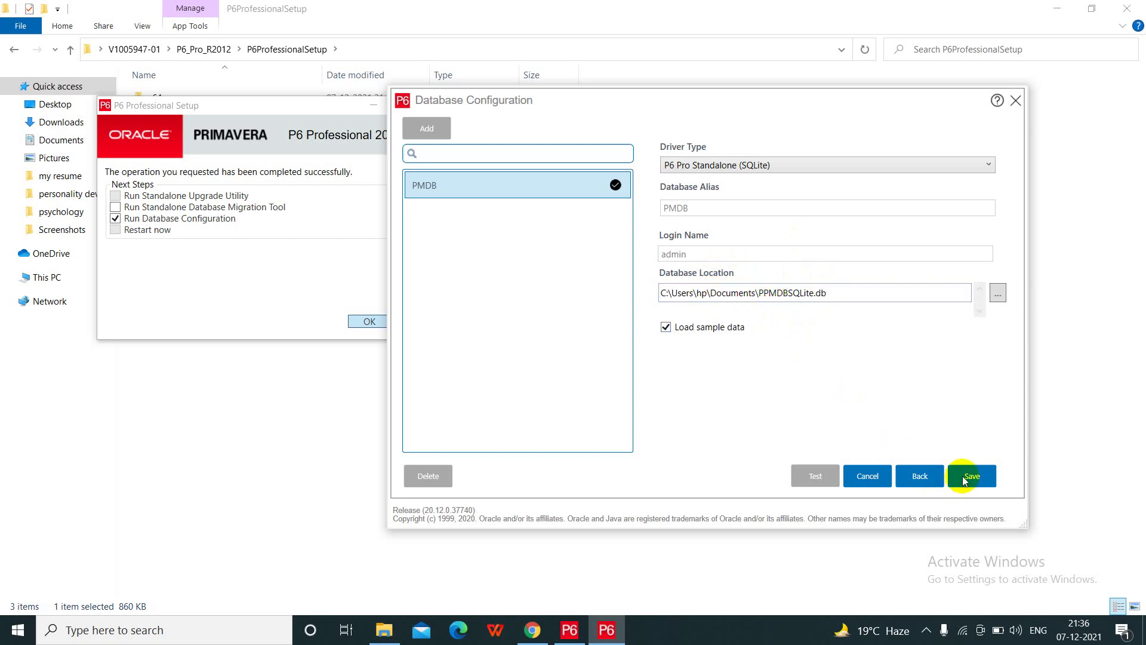
pyautogui.click(964, 481)
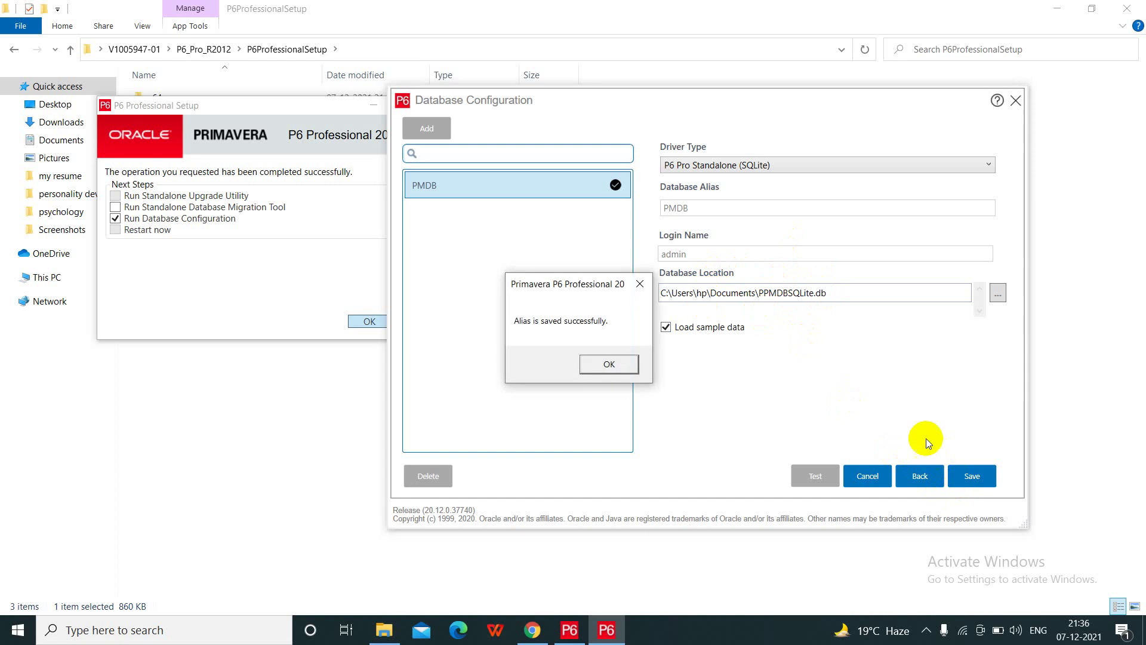
pyautogui.click(630, 371)
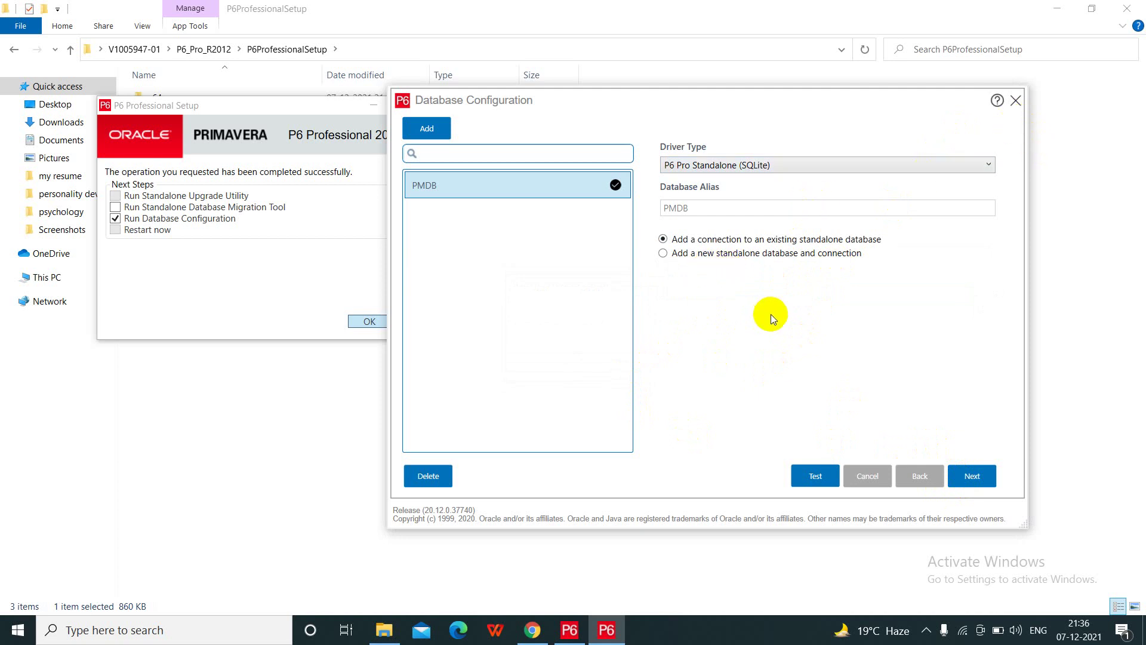
pyautogui.click(1017, 101)
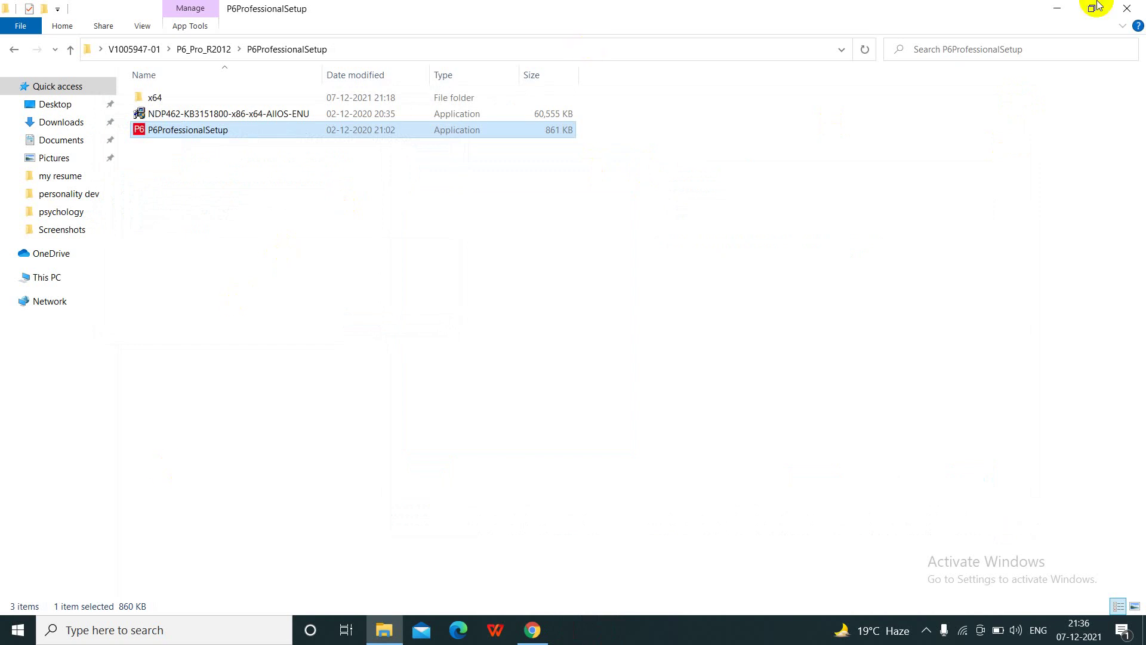
# - Launch P6 Professional 20 (x64) by searching Start for 'profess'
pyautogui.click(1127, 8)
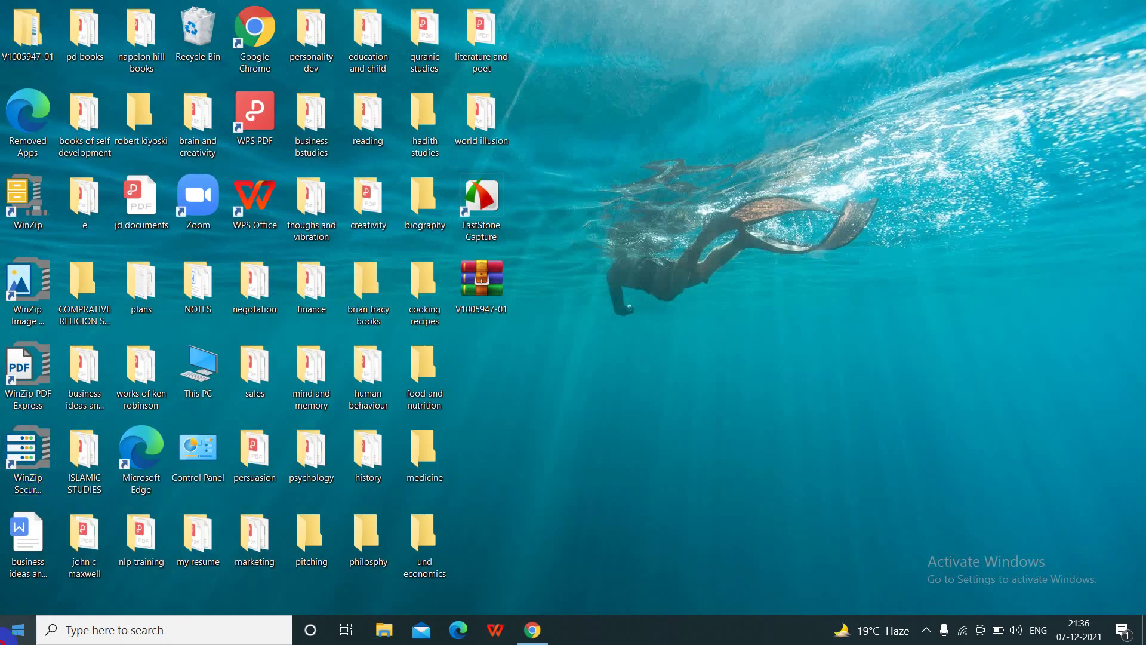
pyautogui.click(16, 630)
pyautogui.write('profess')
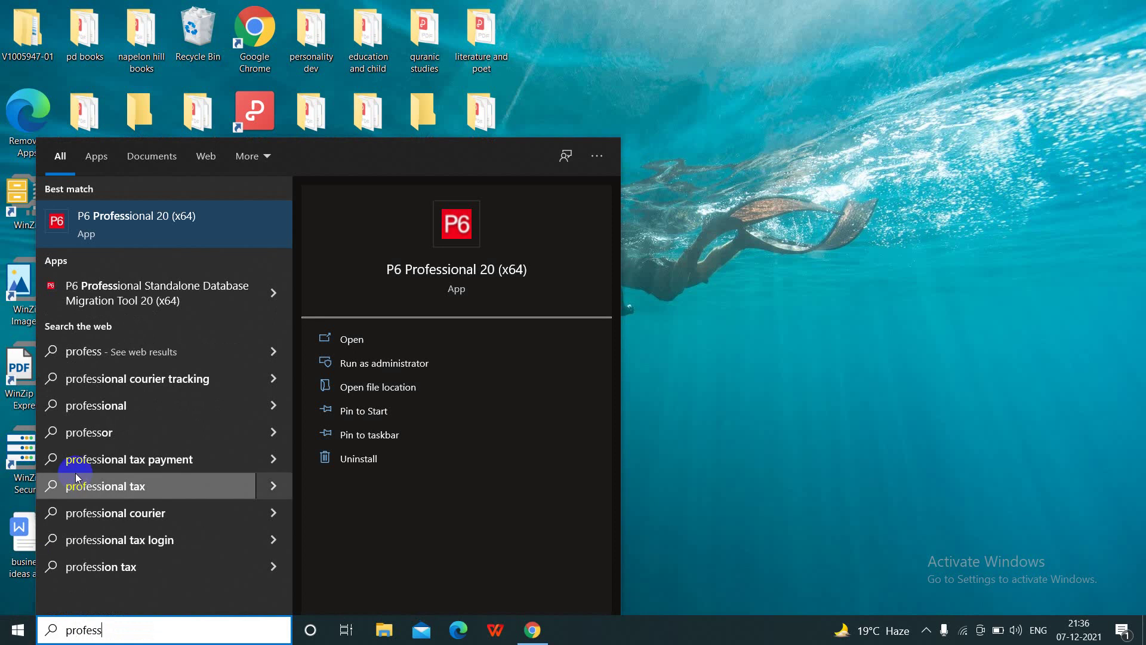
pyautogui.click(158, 226)
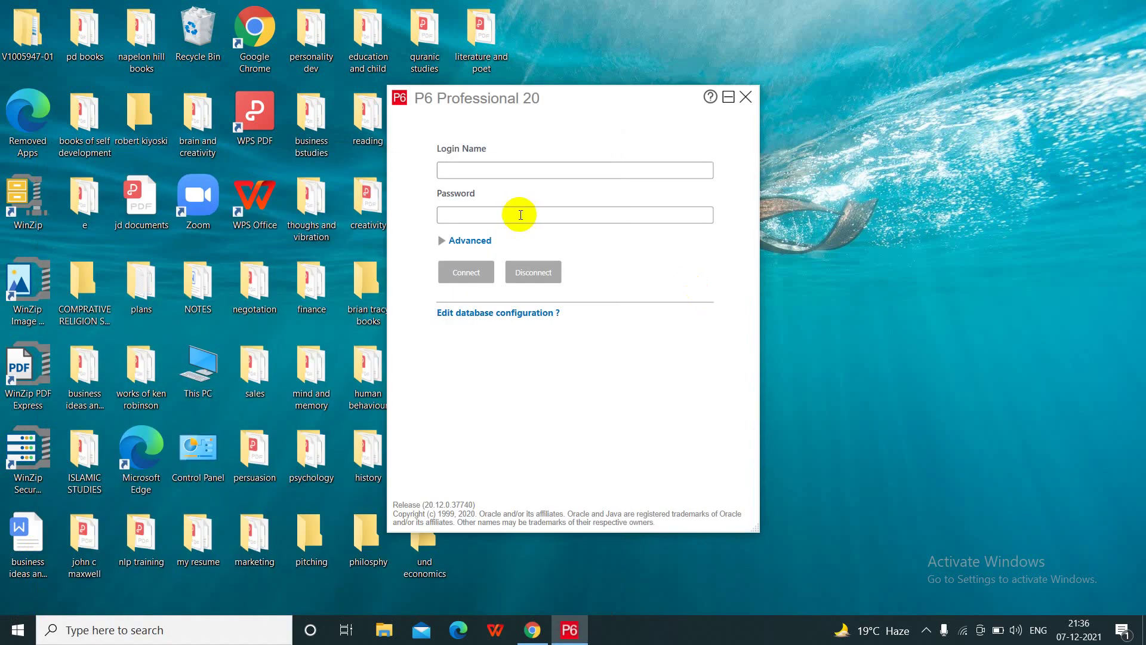
# - Log in to the PMDB database with the administrator login name and password
pyautogui.click(474, 170)
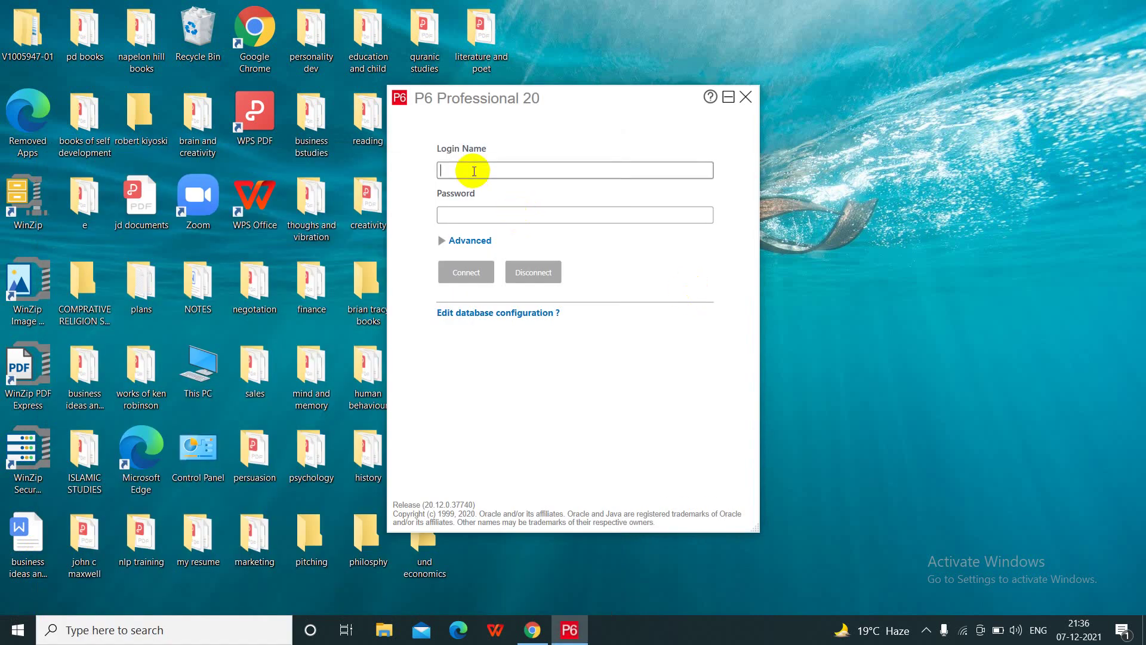
pyautogui.write('admin')
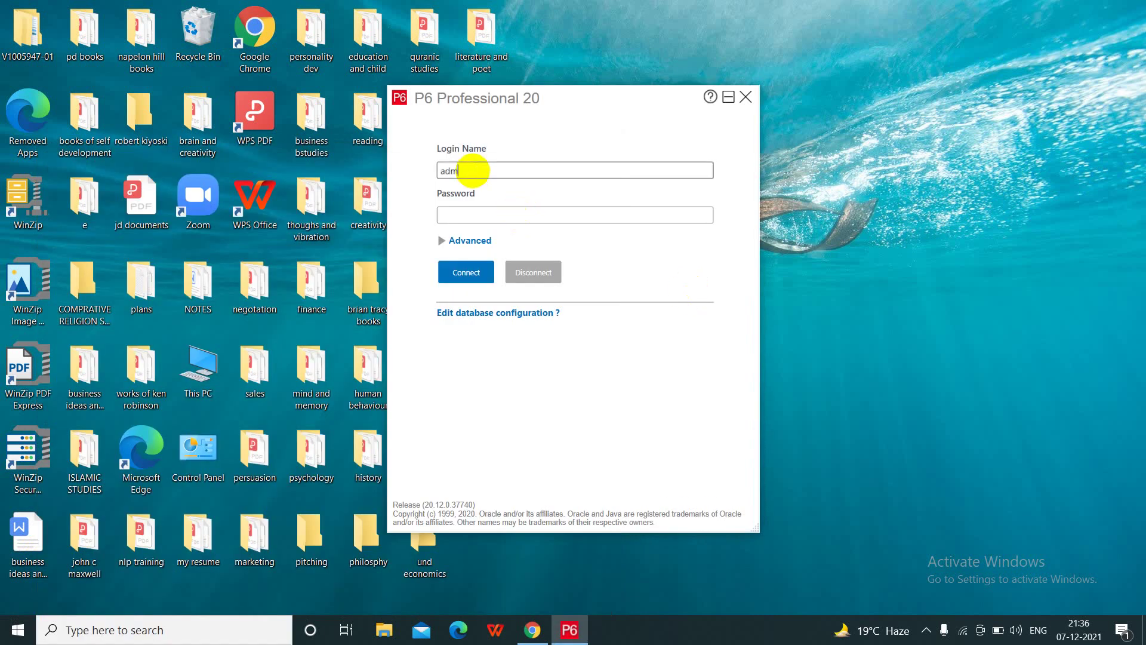
pyautogui.click(475, 219)
pyautogui.write('admin')
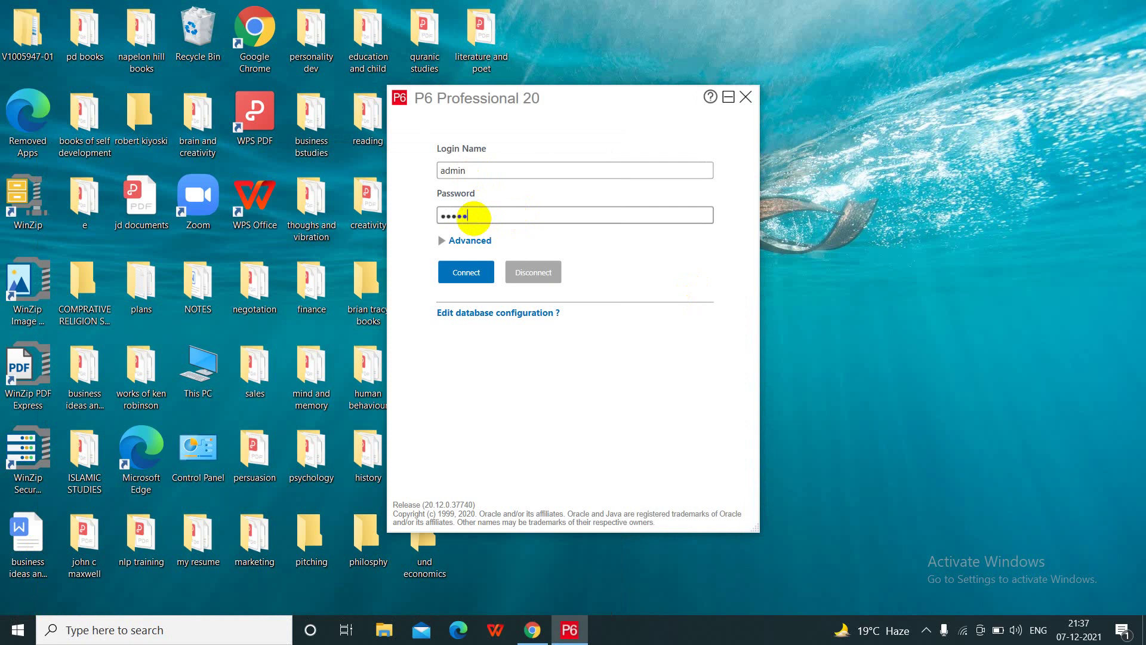
pyautogui.click(472, 270)
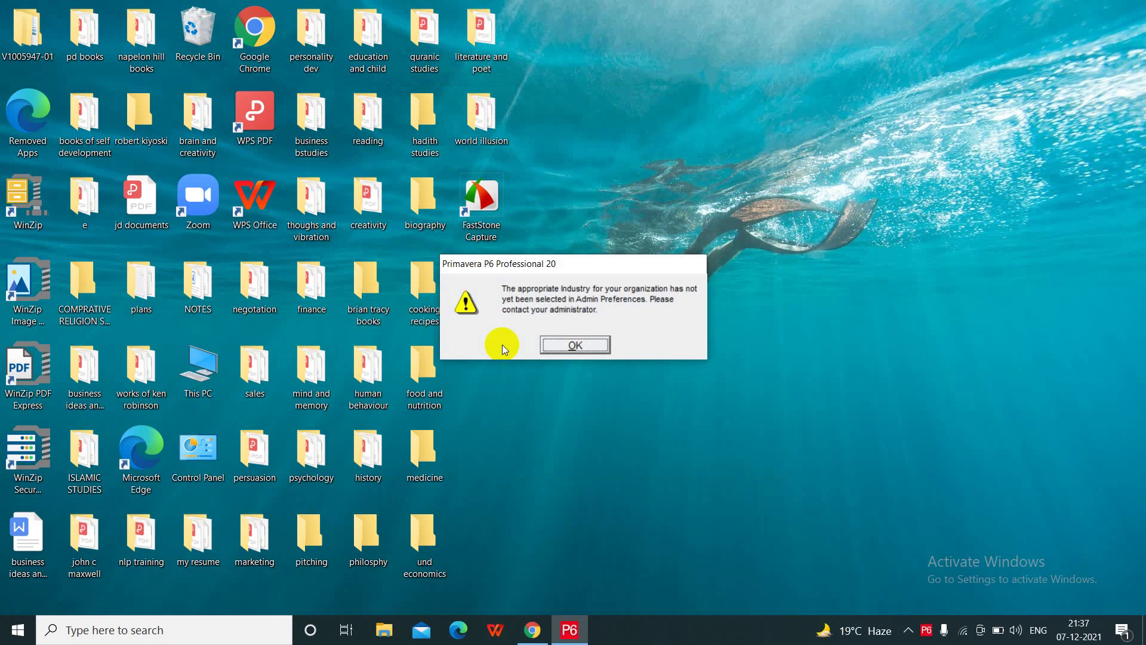
# - Dismiss the missing-industry warning, view User Preferences, and tuck the P6 tray icon away
pyautogui.click(561, 346)
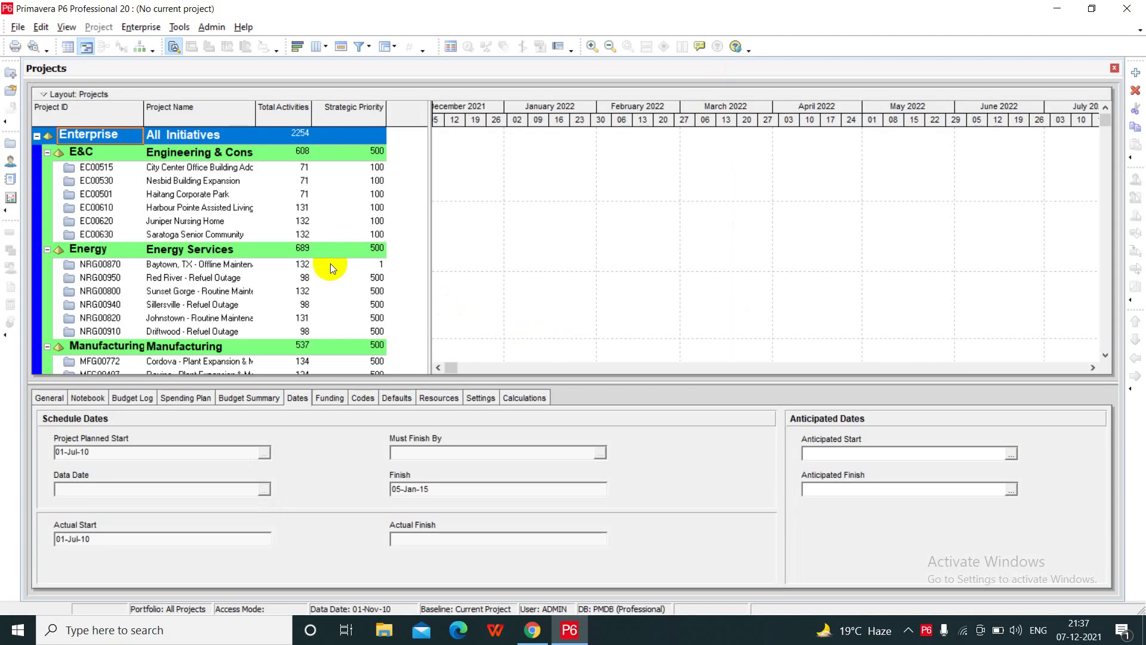
pyautogui.click(40, 27)
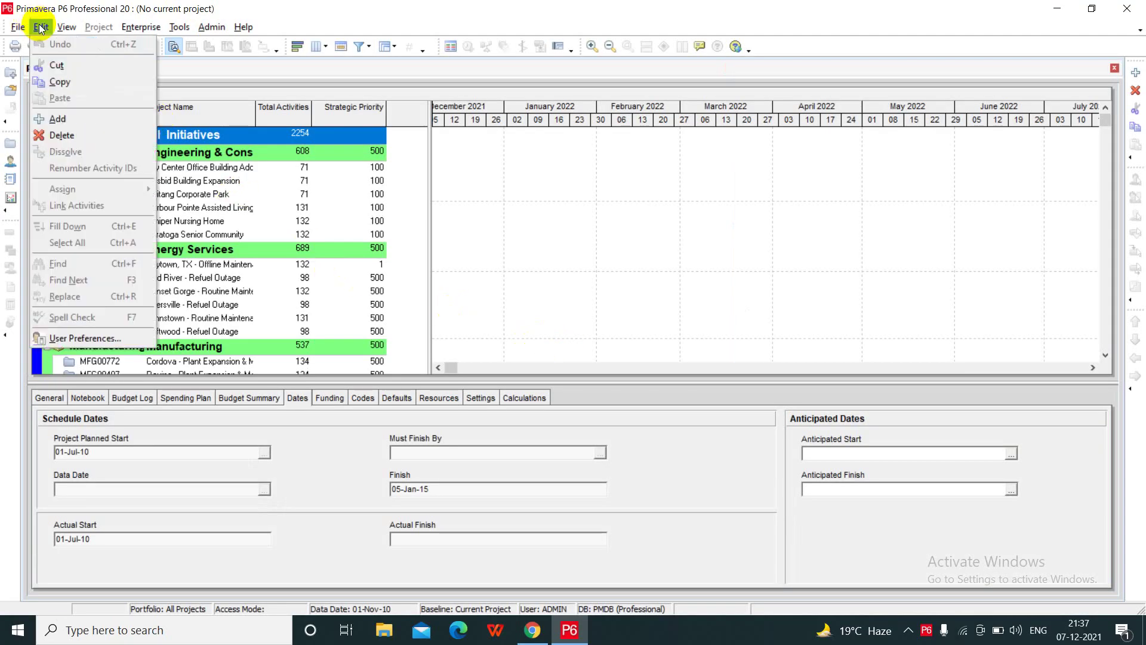
pyautogui.click(102, 342)
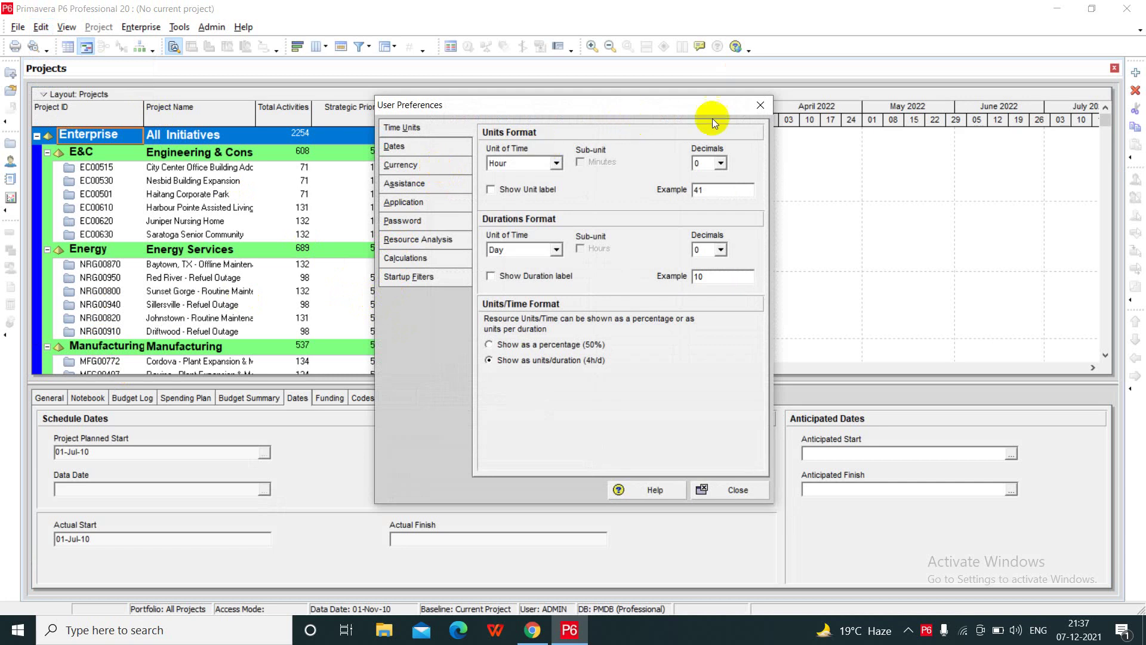
pyautogui.click(760, 105)
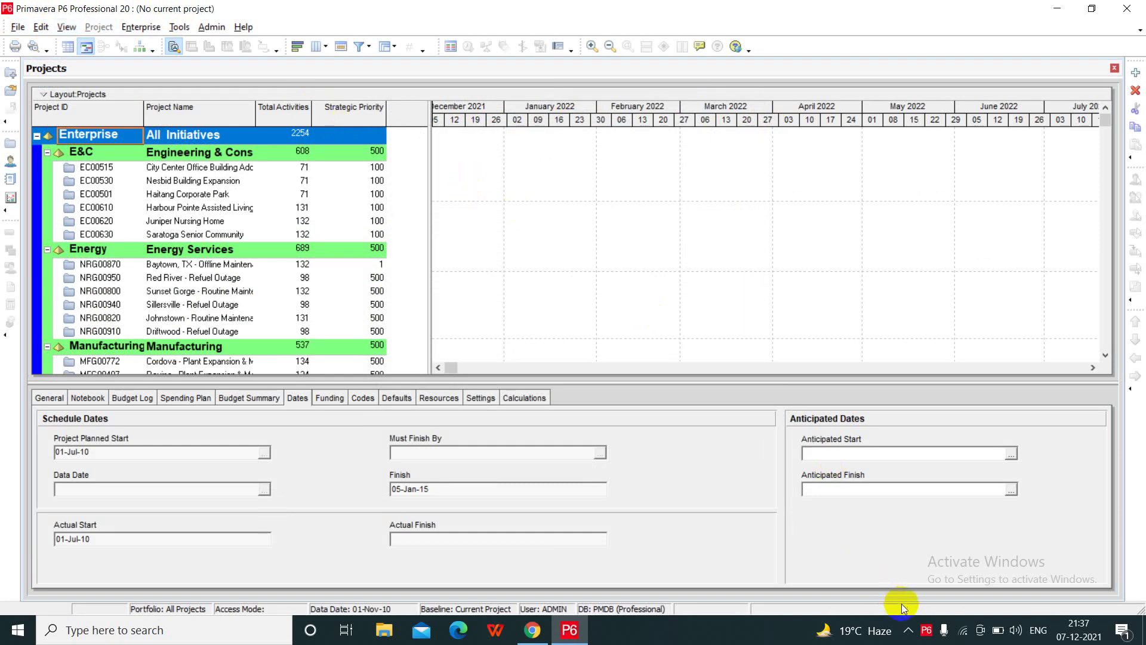
pyautogui.moveTo(926, 629); pyautogui.dragTo(899, 600)
pyautogui.click(527, 458)
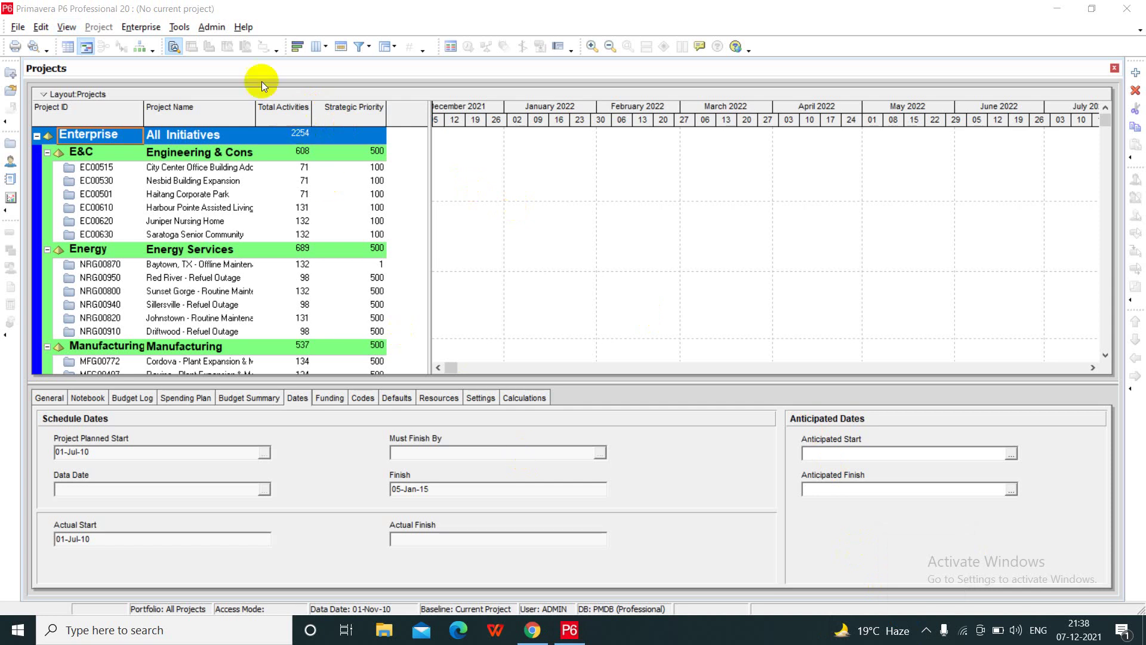
# - Choose Engineering and Construction as the Industry in Admin Preferences and accept the change warning
pyautogui.click(212, 28)
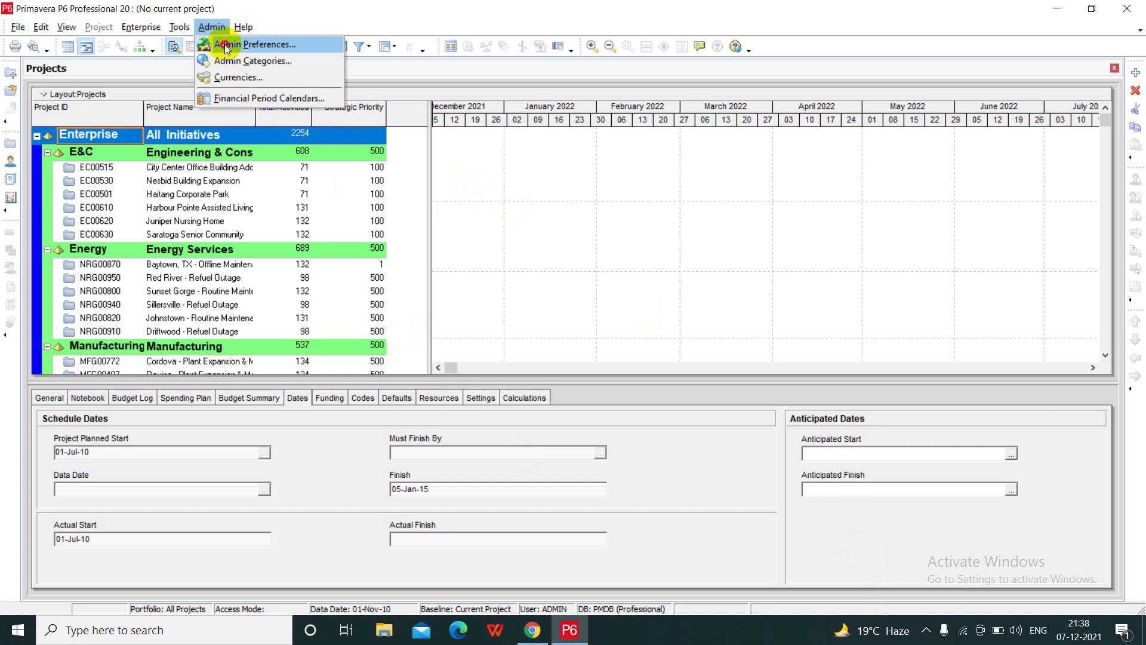
pyautogui.click(224, 44)
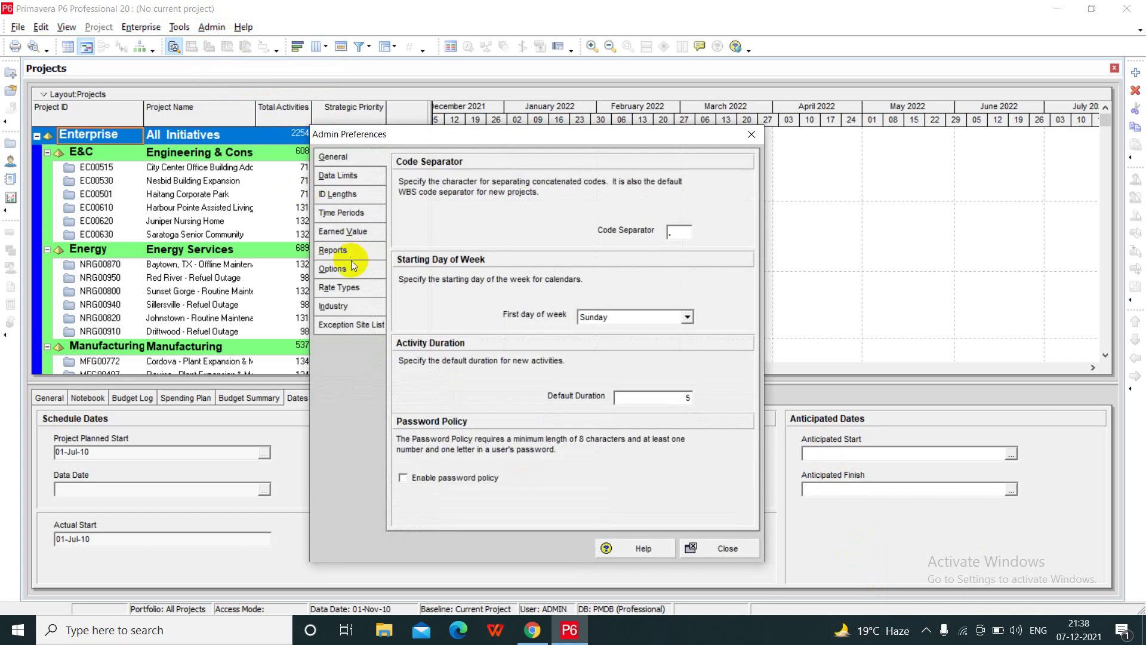
pyautogui.click(334, 306)
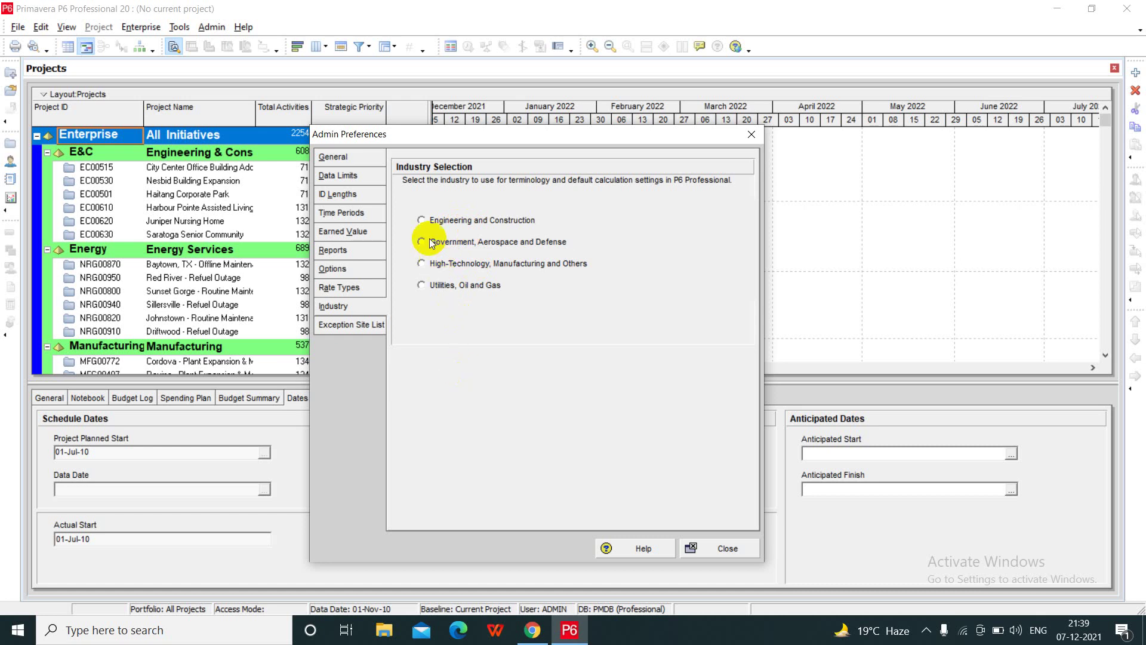
pyautogui.click(424, 224)
pyautogui.click(701, 555)
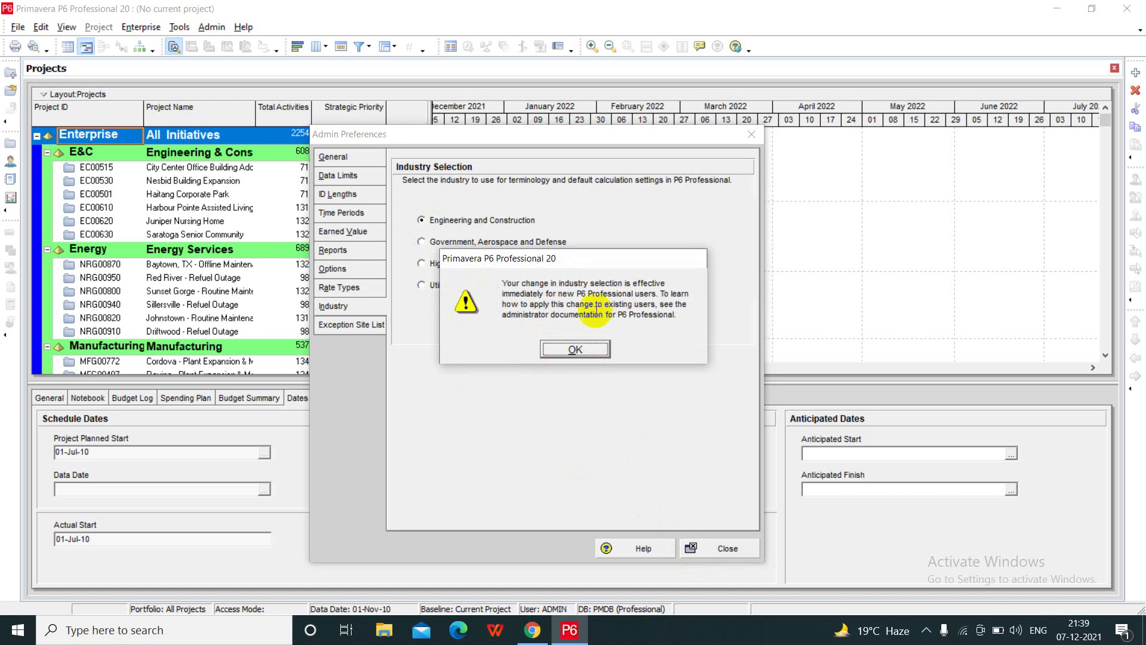
pyautogui.click(565, 351)
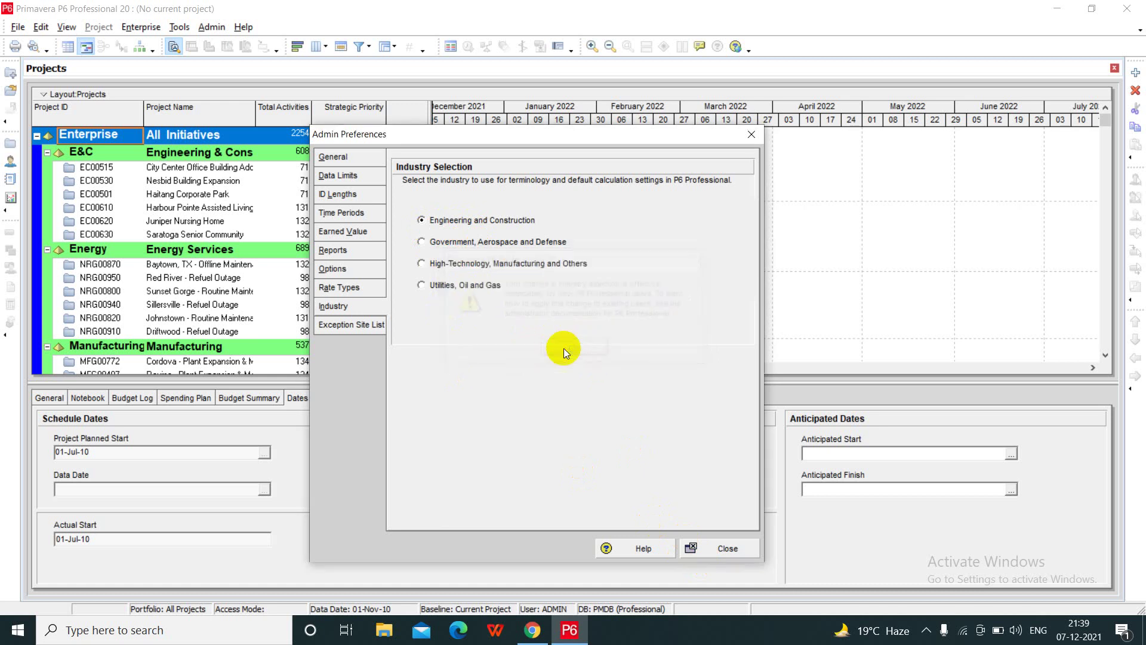
pyautogui.press('Escape')
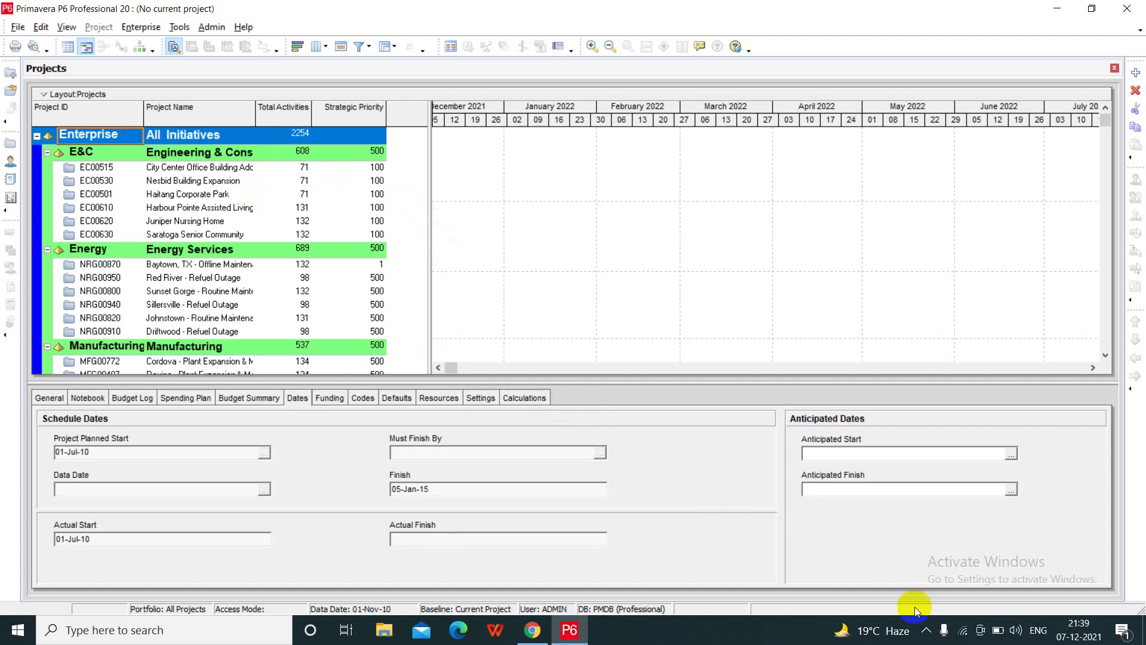
pyautogui.click(927, 632)
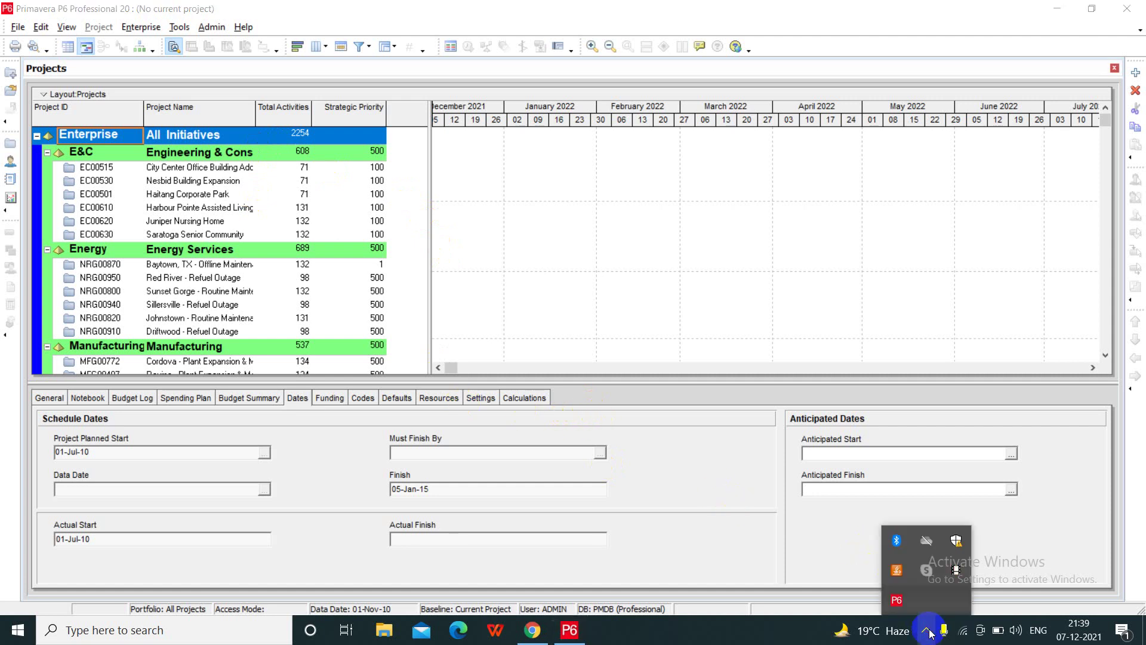